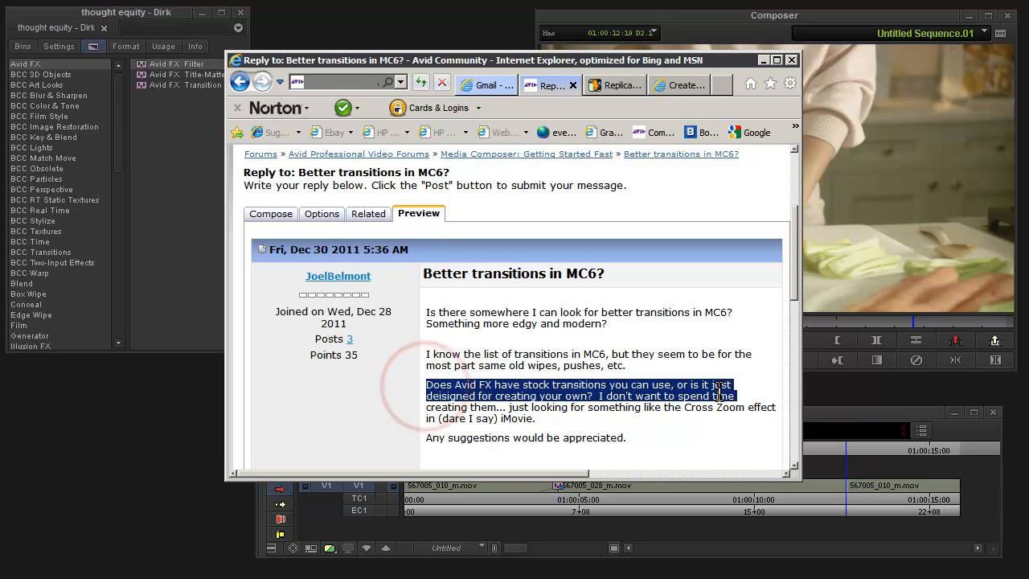
- Switch from the browser to Media Composer and apply Avid FX Transition to the cut between 567005_028_m.mov and the last 567005_010_m.mov clip
left_click(693, 367)
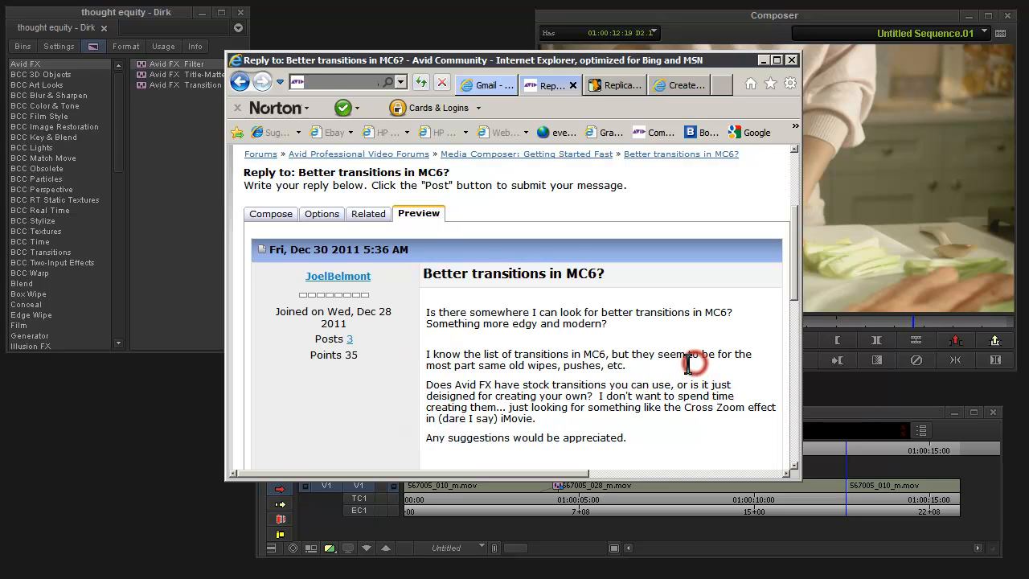
left_click(686, 21)
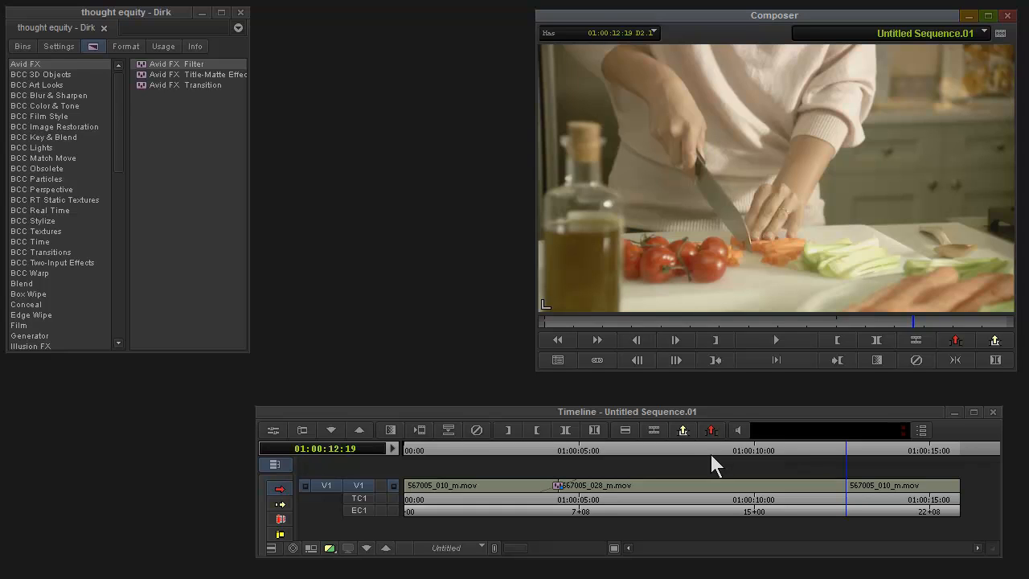
left_click(221, 188)
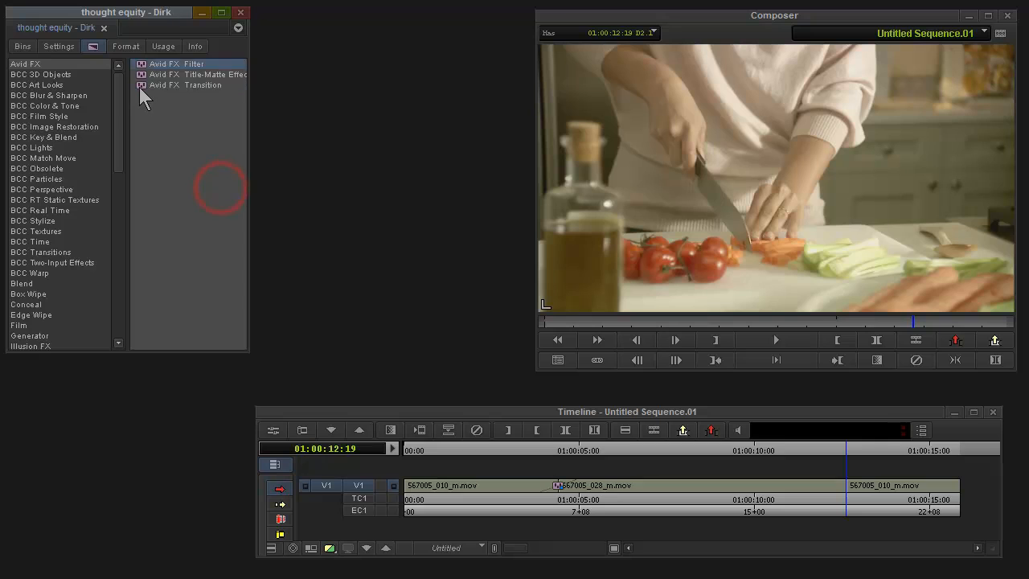
left_click(138, 84)
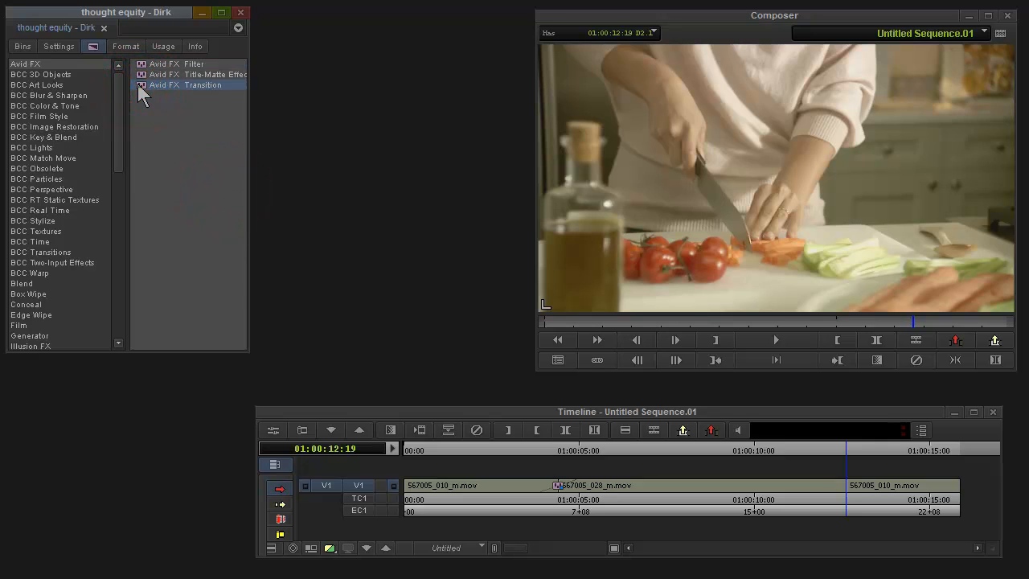
left_click_drag(138, 83, 845, 484)
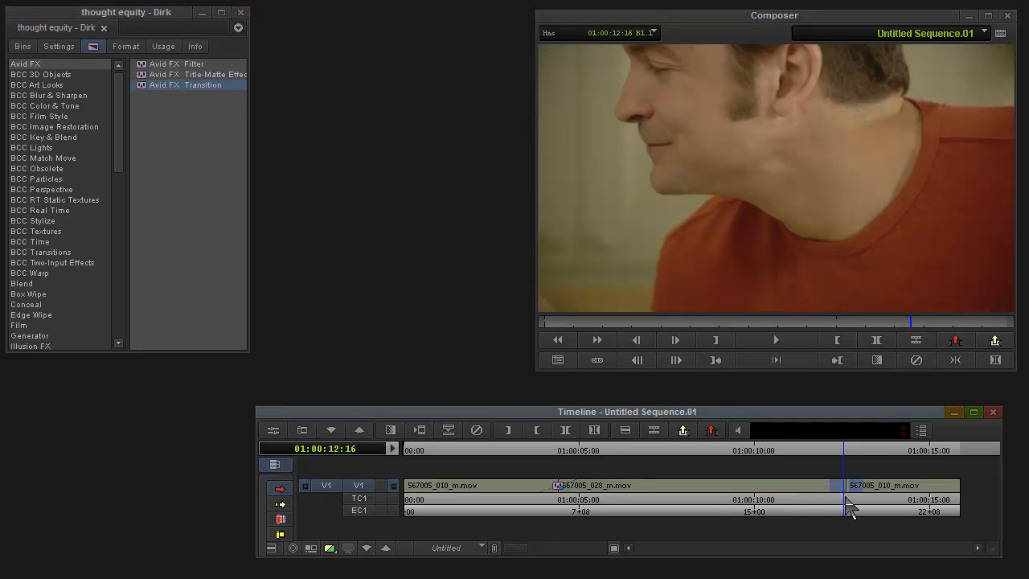
- Park the playhead on the new transition at 01:00:12:19 and launch the Avid FX user interface from its effect parameters
left_click(843, 499)
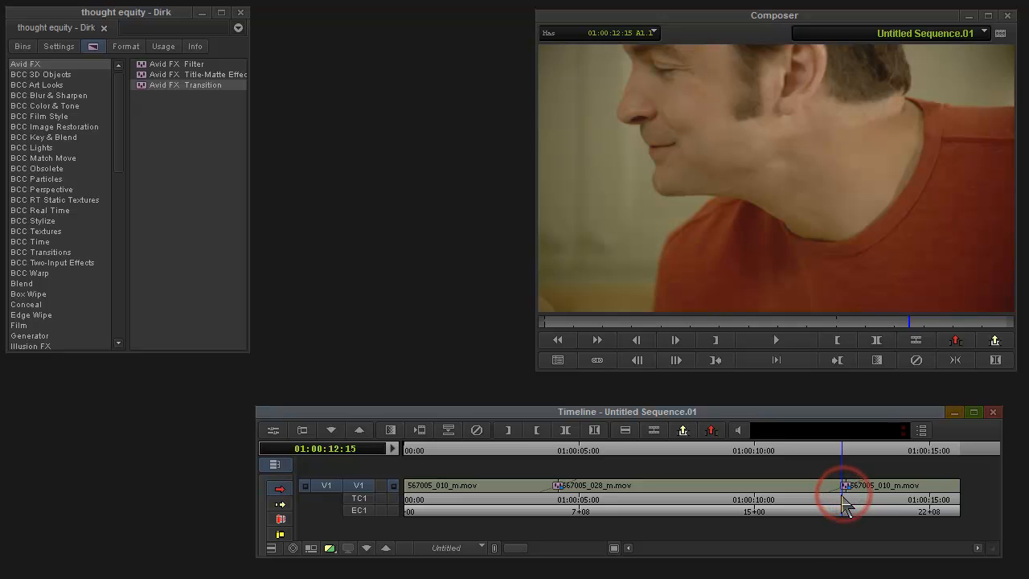
left_click(777, 500)
left_click_drag(764, 513, 848, 515)
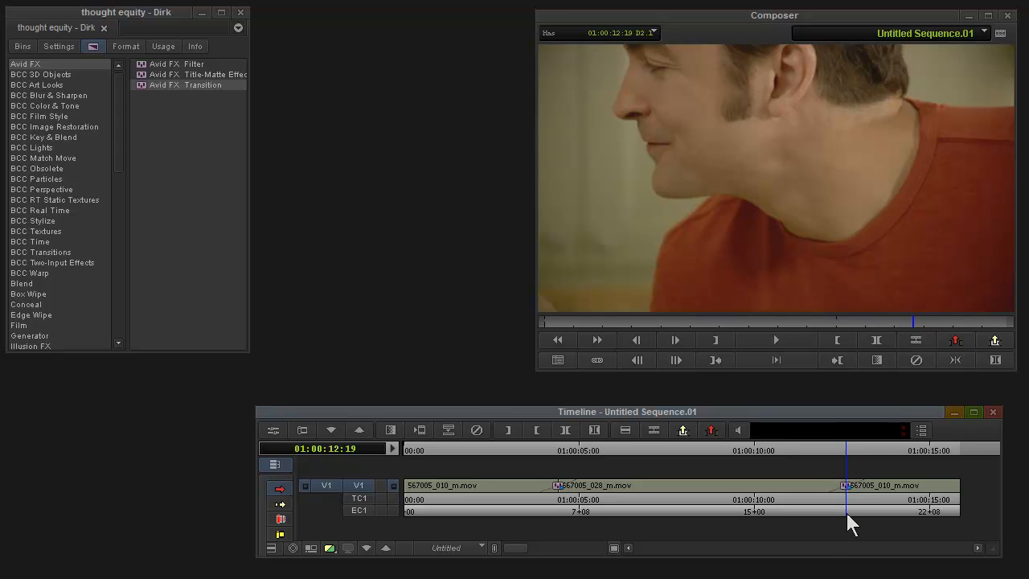
left_click(273, 431)
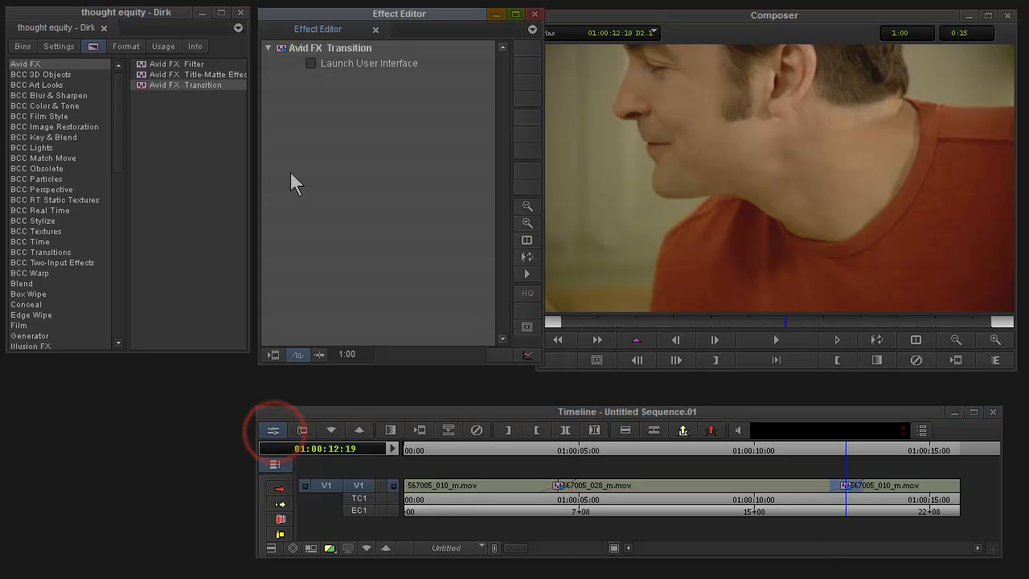
left_click(309, 64)
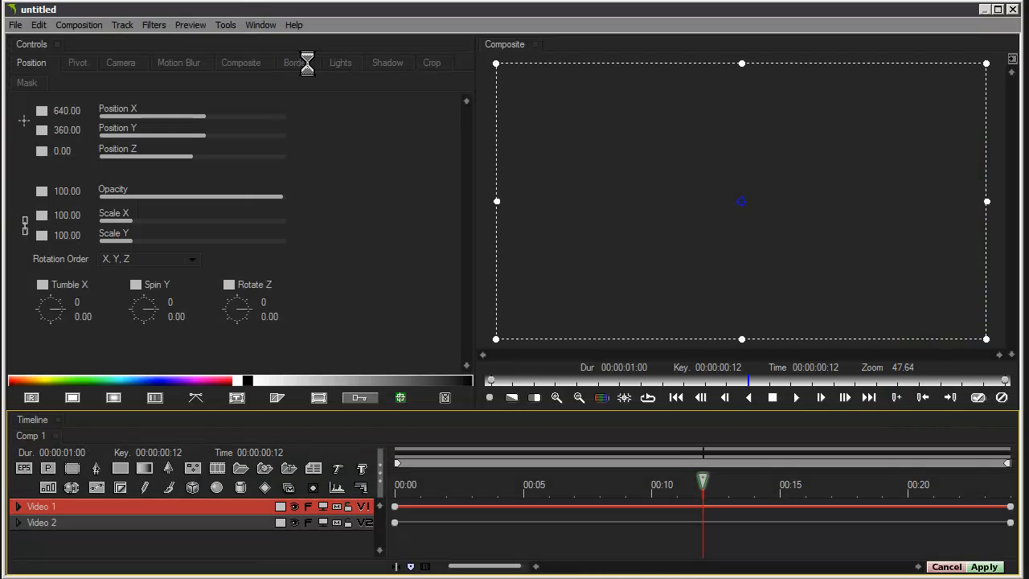
- Move the Avid FX timeline position to 00:00:00:09 and show the Library Browser alongside the Controls
left_click_drag(546, 494, 626, 483)
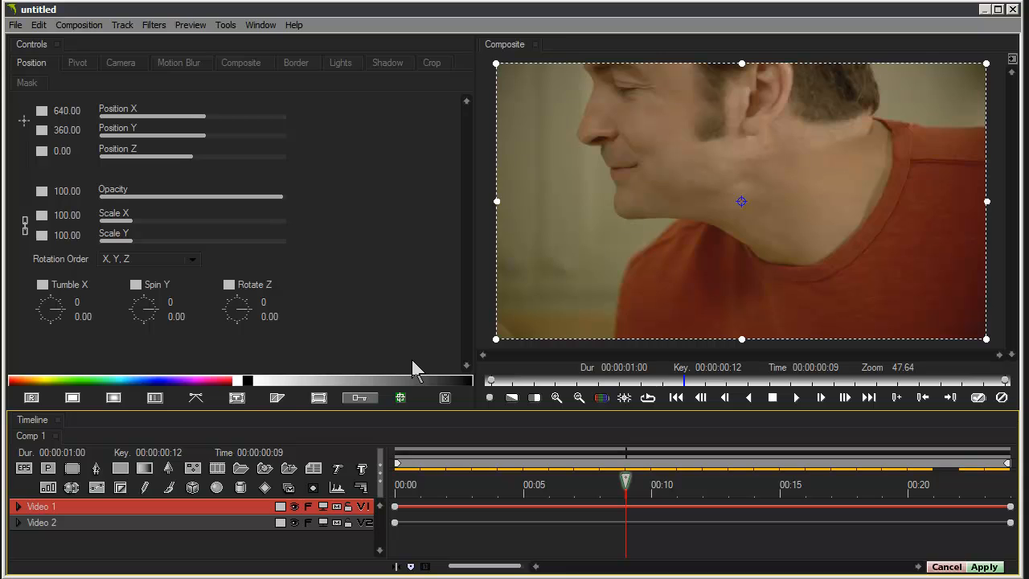
left_click(394, 282)
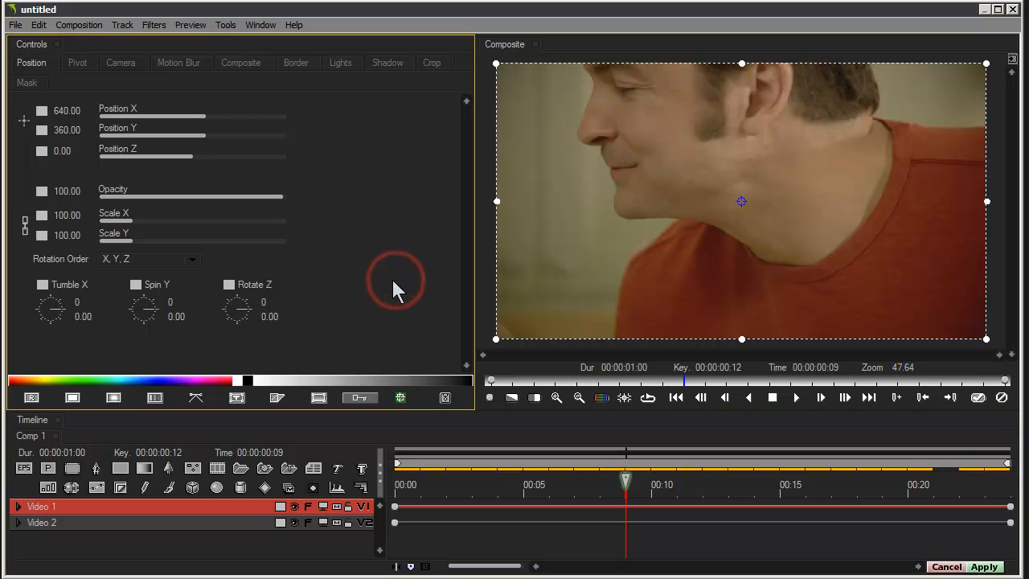
left_click(371, 232)
left_click(260, 25)
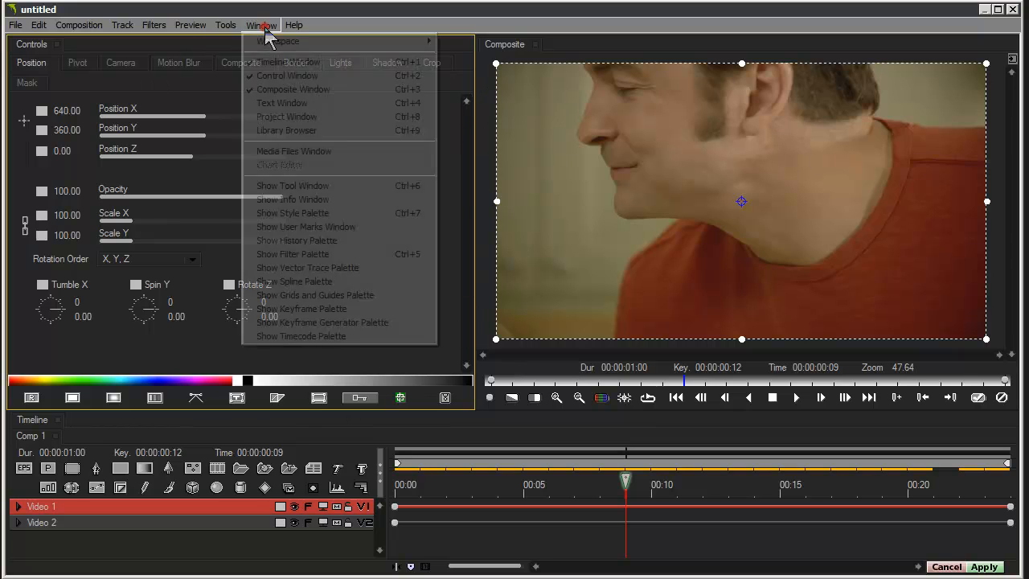
left_click(286, 129)
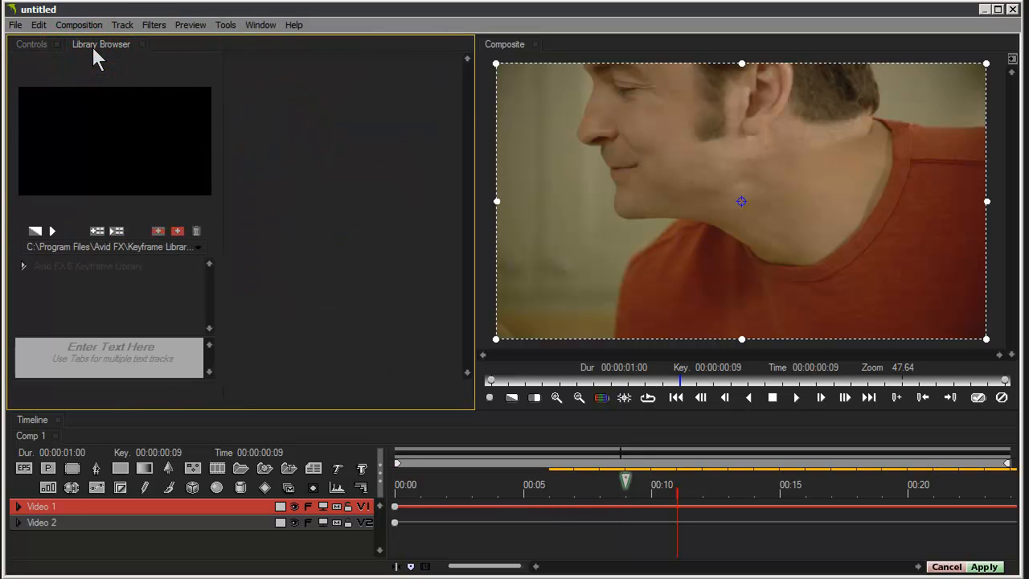
left_click(27, 48)
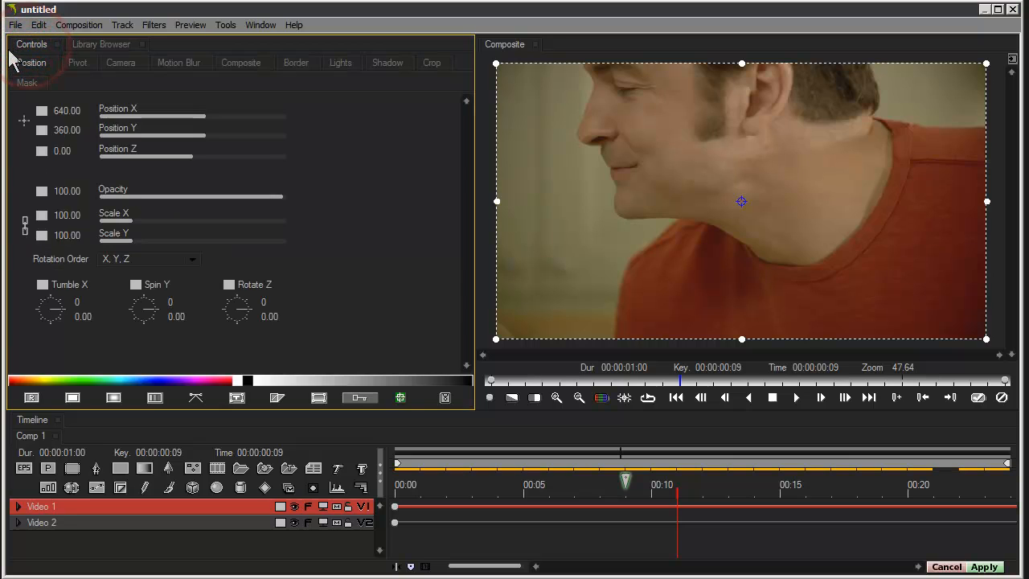
left_click(91, 44)
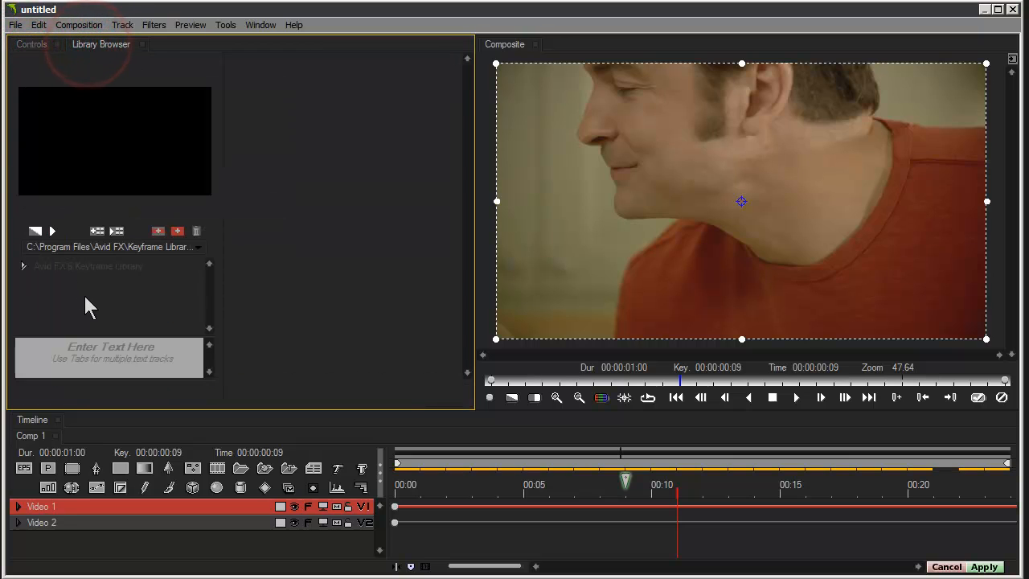
- Expand the Avid FX Keyframe Library and preview the glowDissolveBasic, glowHorizontalBlur and glowVerticalBlur presets in Glow Transitions
left_click(85, 268)
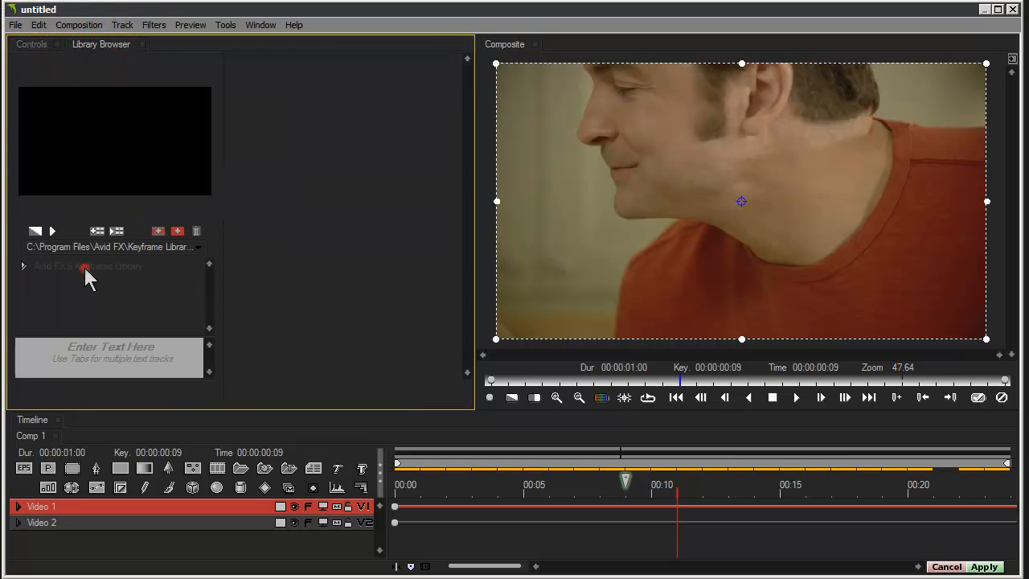
left_click(23, 267)
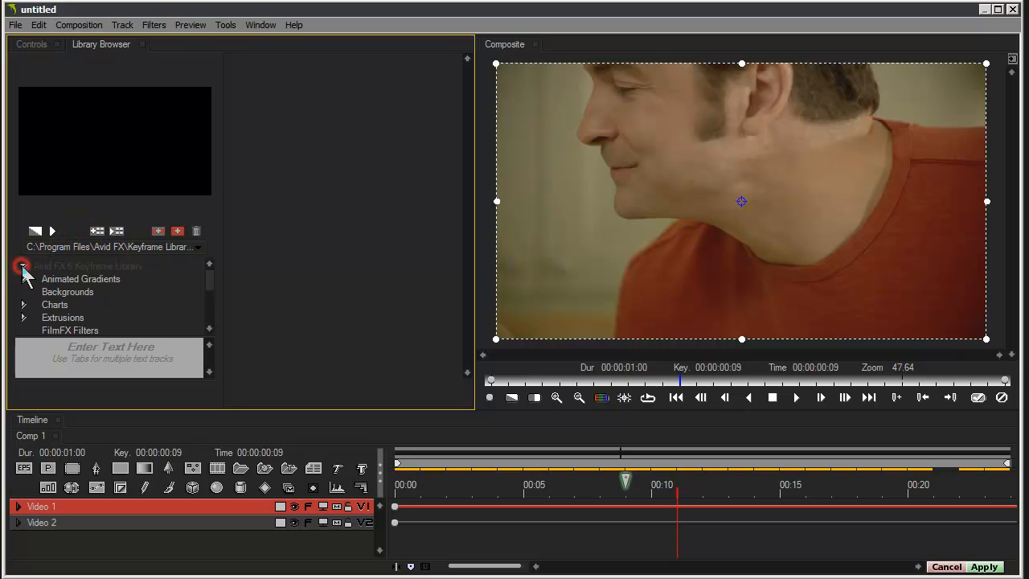
left_click(208, 281)
left_click_drag(207, 297, 207, 322)
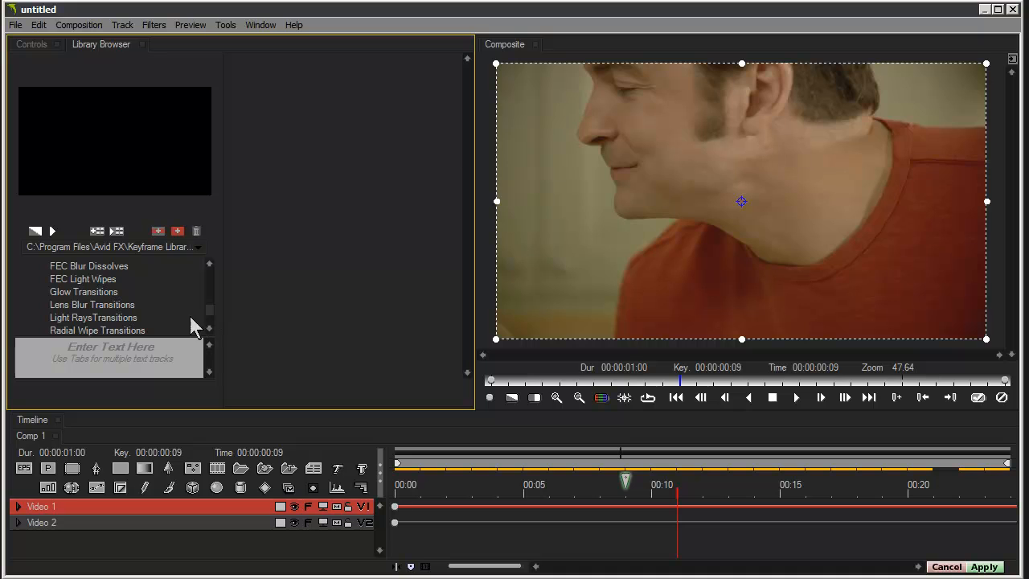
left_click(96, 292)
left_click(258, 104)
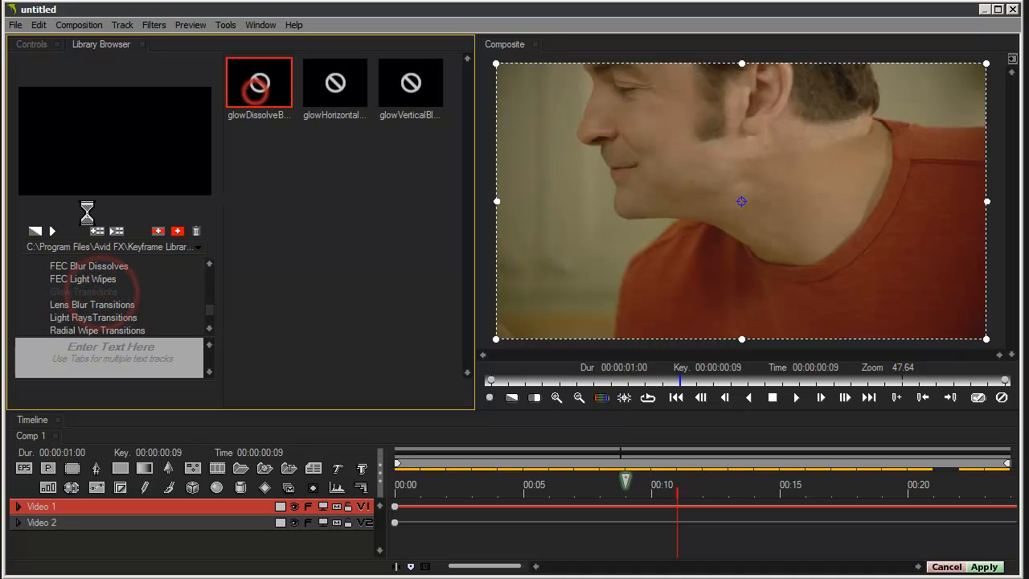
left_click(53, 231)
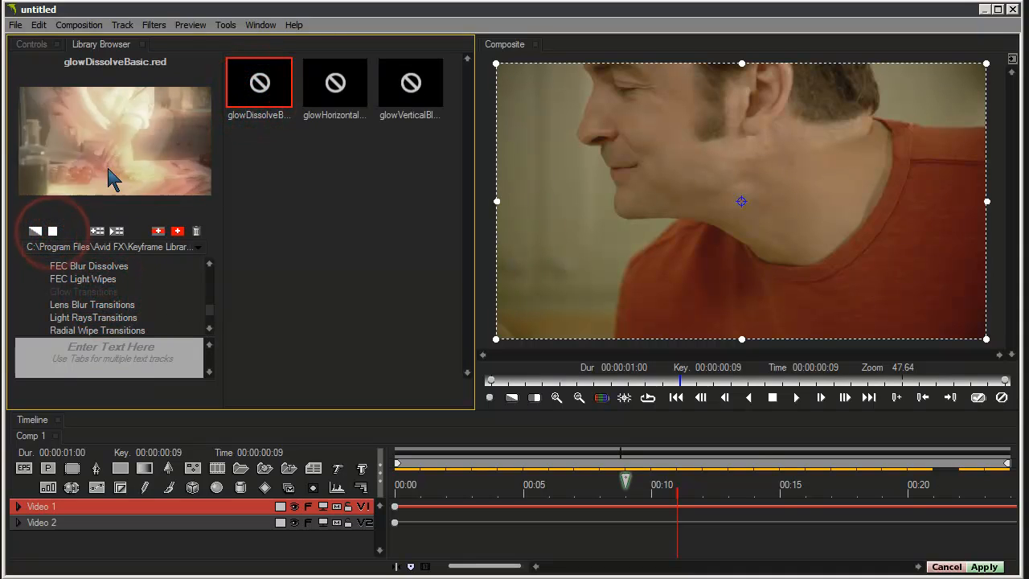
left_click(331, 85)
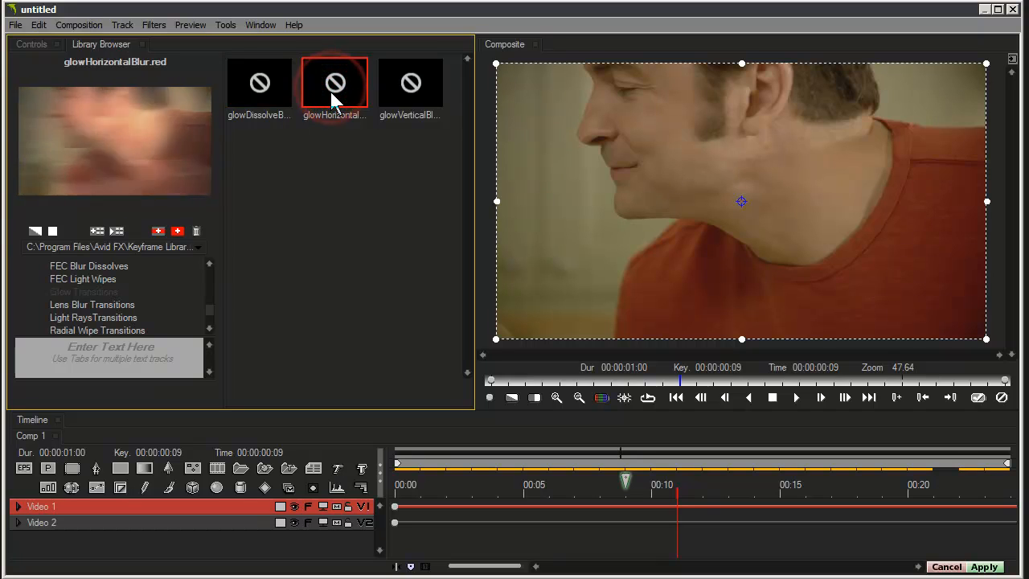
left_click(402, 95)
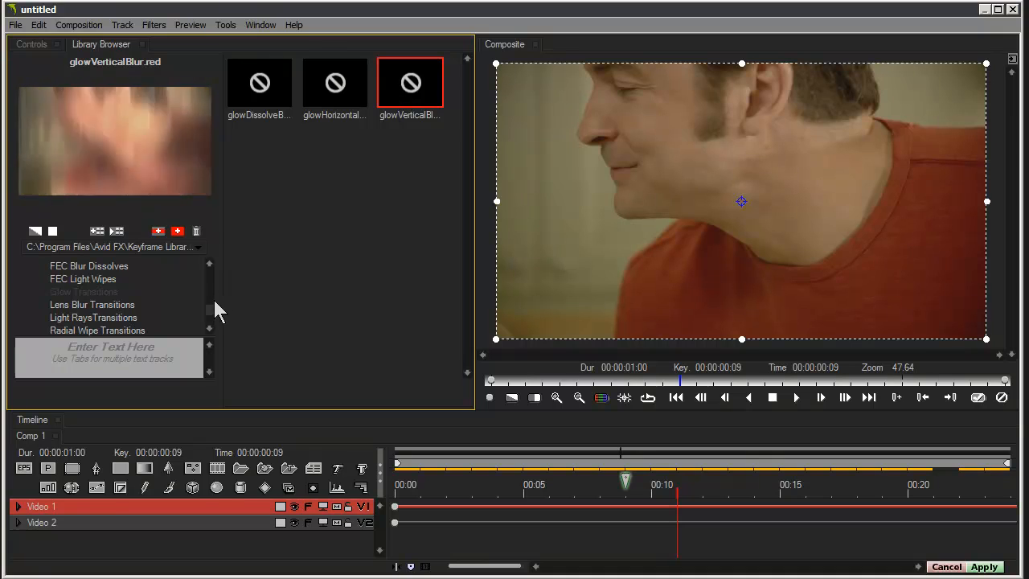
- Preview the lightRaysCenter and lightRaysLeftToRight presets in the Light Rays Transitions category
left_click_drag(210, 307, 210, 312)
left_click(114, 295)
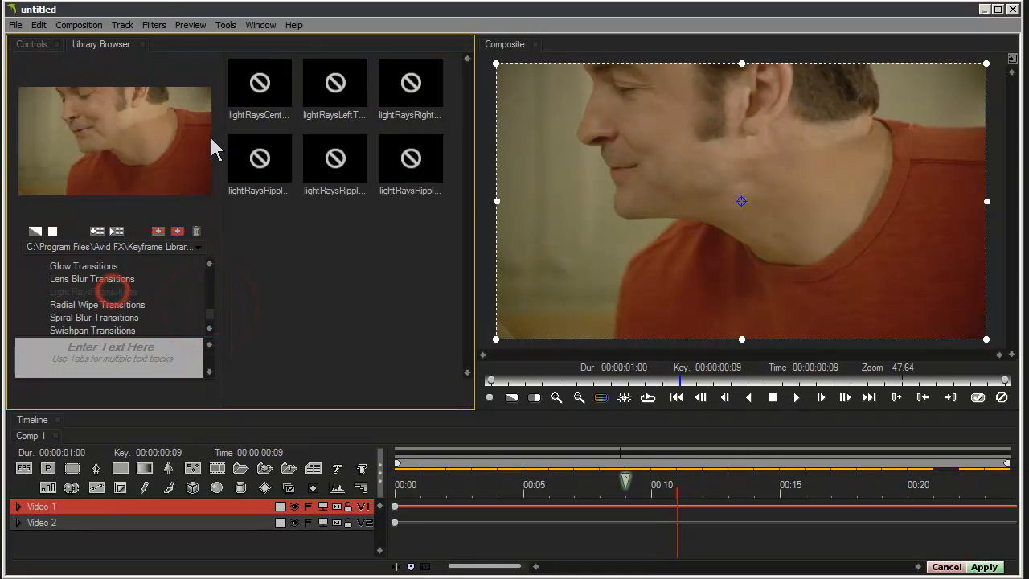
left_click(242, 112)
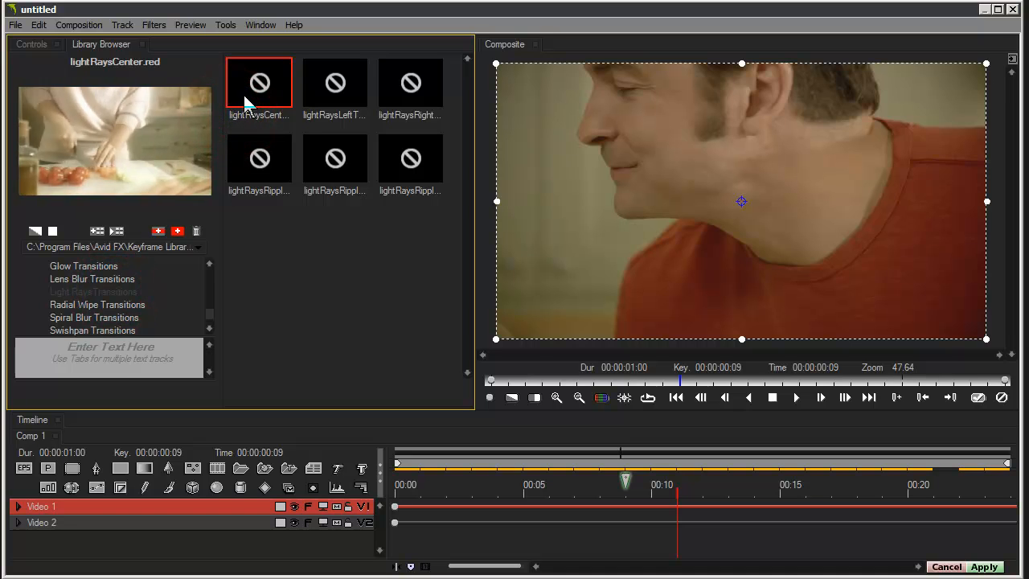
left_click(331, 93)
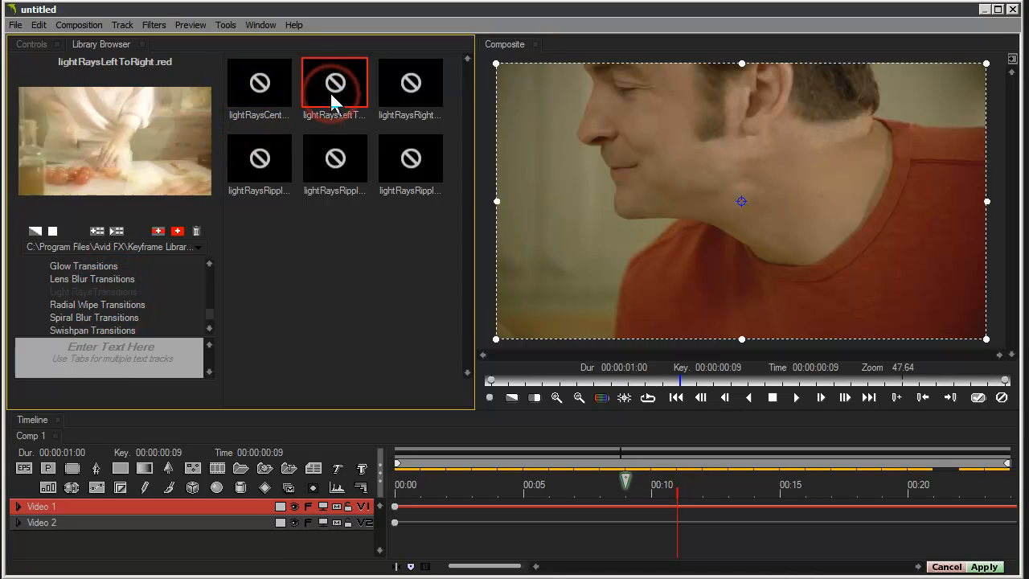
- Preview the spiralBlurAdditive and spiralBlurHotFlare presets in the Spiral Blur Transitions category
left_click_drag(207, 309, 207, 322)
left_click(205, 317)
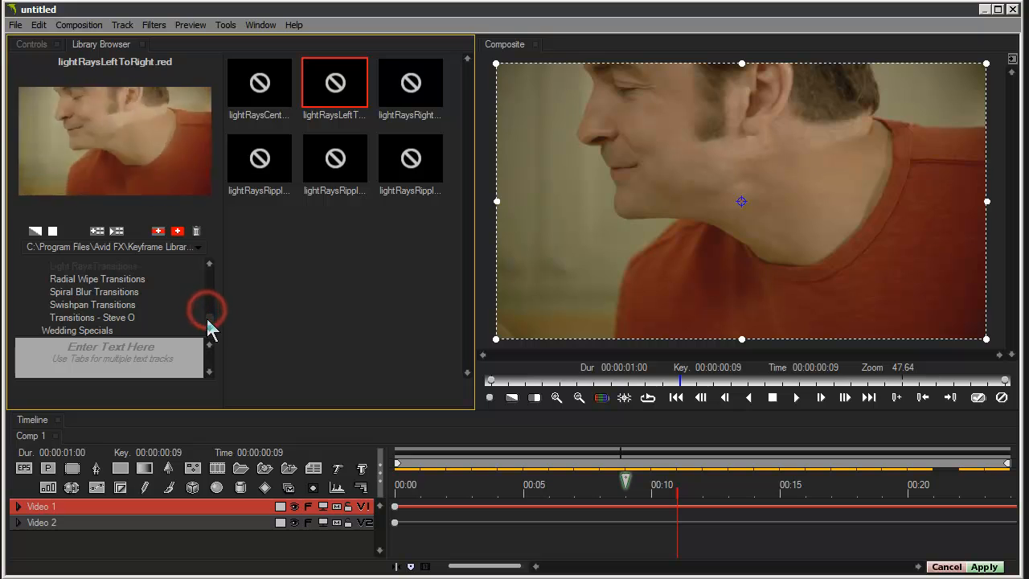
left_click(111, 292)
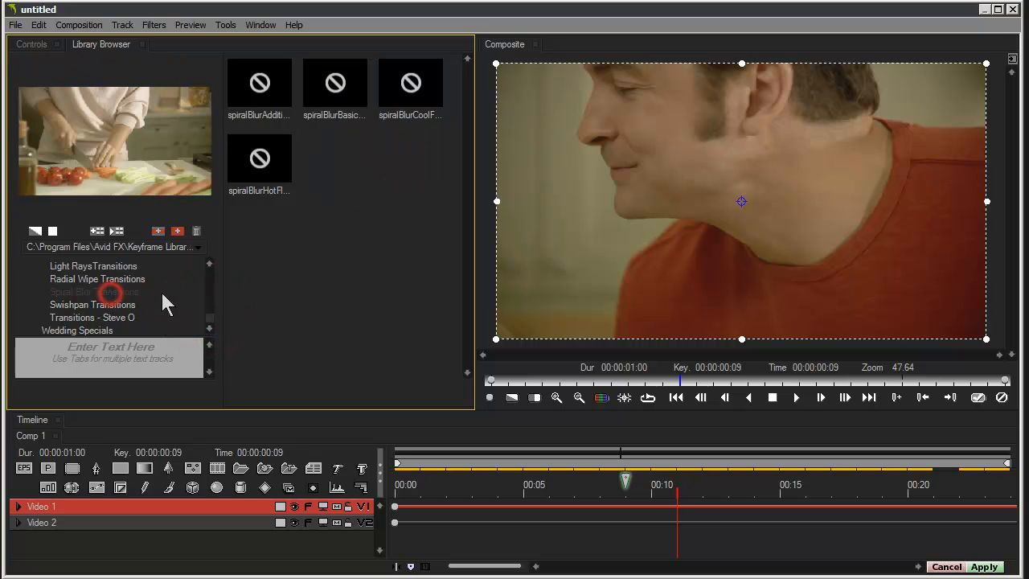
left_click(275, 98)
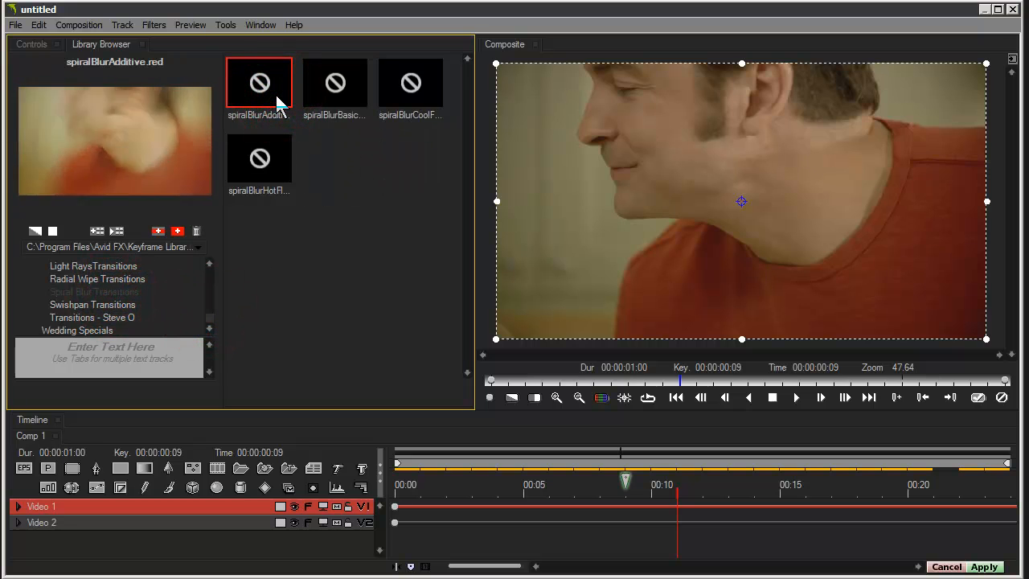
left_click(265, 161)
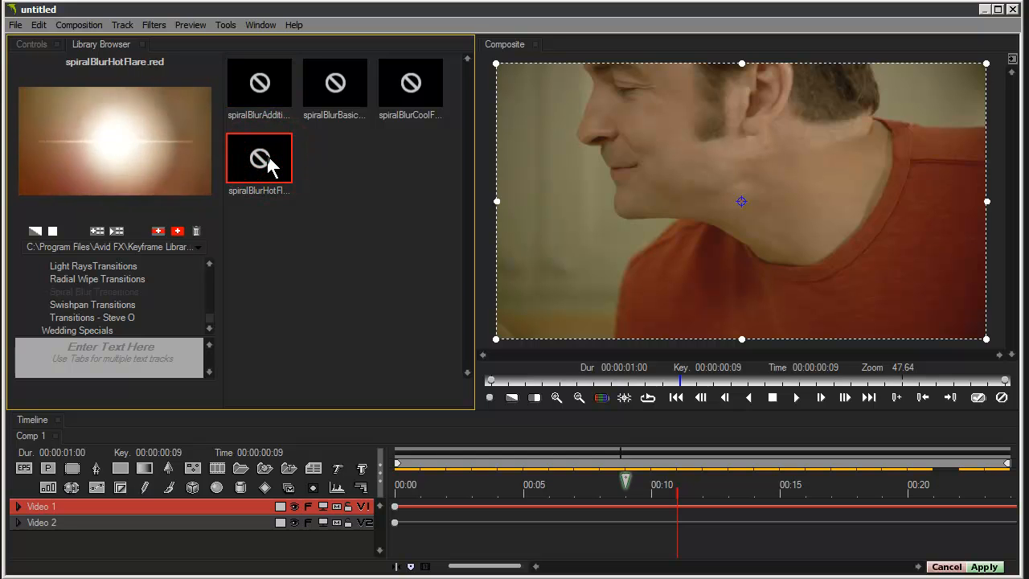
- Browse the Swishpan Transitions category with preview playback stopped, checking horizontalBlurBasic and the two swishPanDown presets
left_click(133, 306)
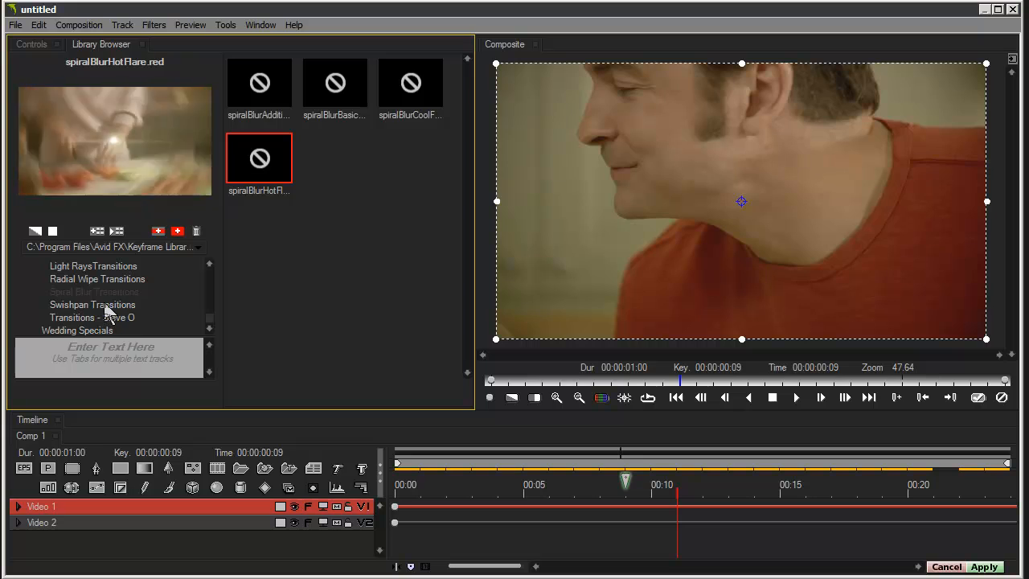
left_click(54, 231)
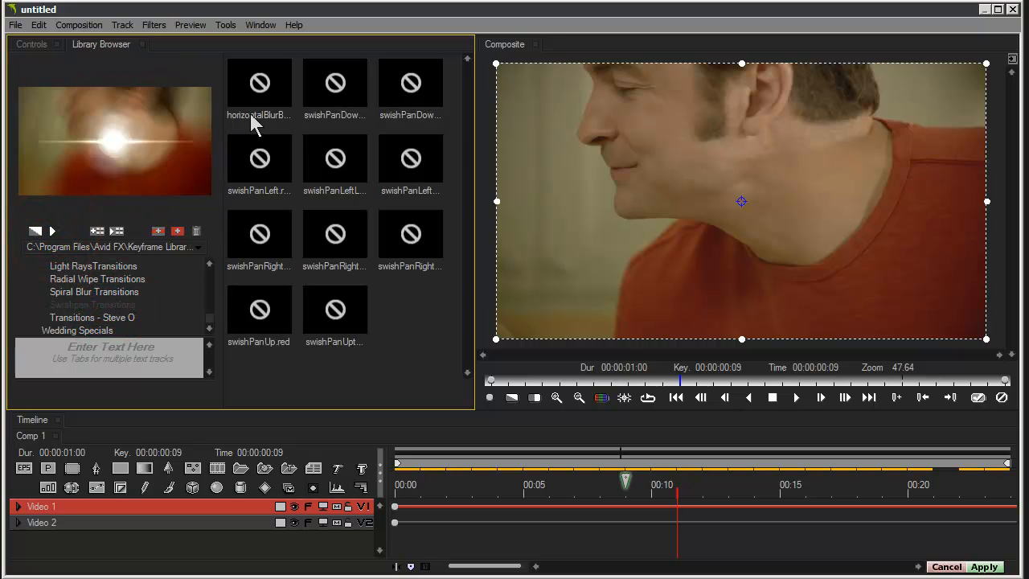
left_click(250, 114)
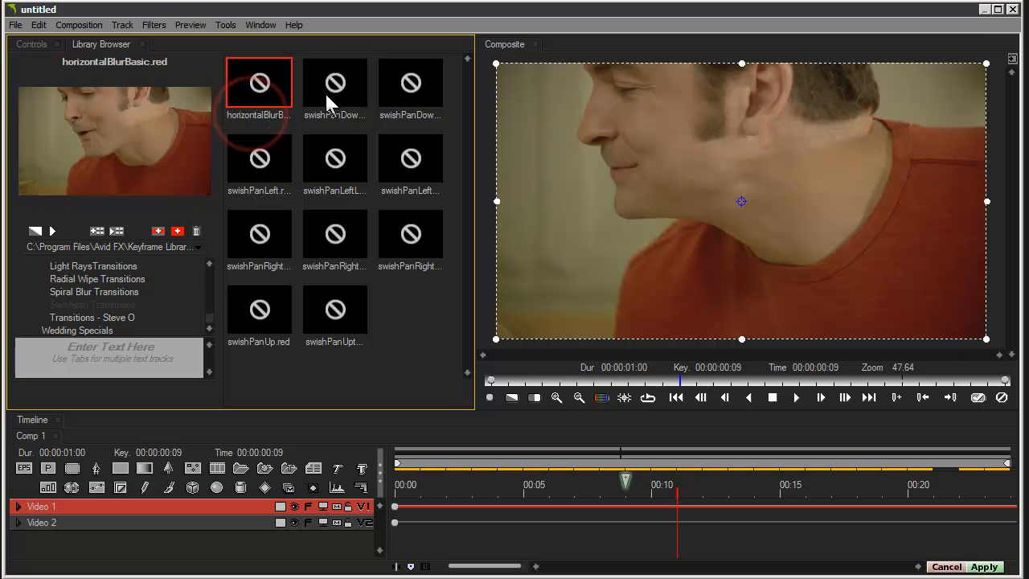
left_click(325, 92)
left_click(409, 95)
left_click(317, 95)
left_click(259, 90)
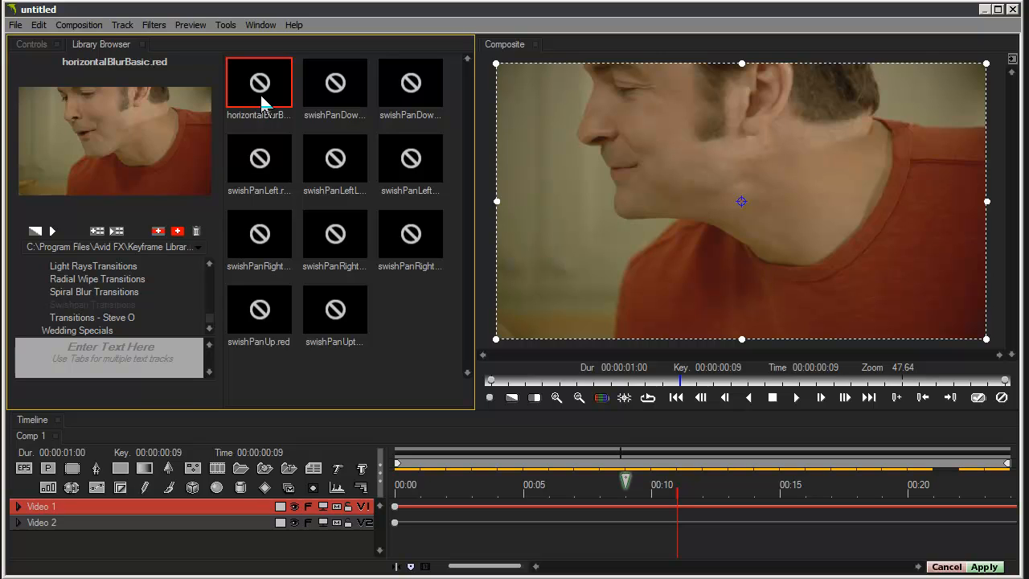
- Generate thumbnails for all presets in the Swishpan Transitions category
left_click(97, 232)
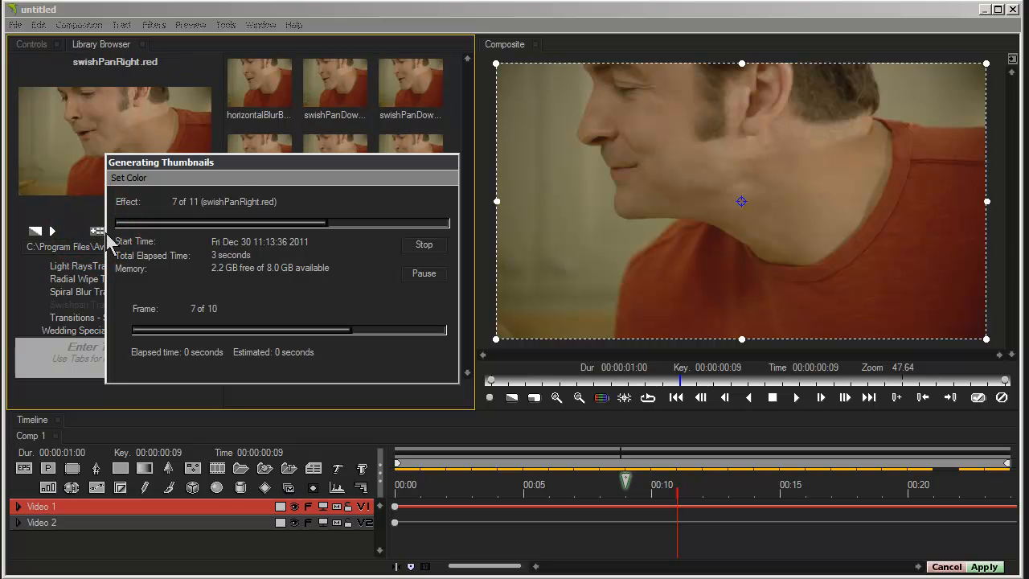
left_click(424, 254)
left_click(420, 300)
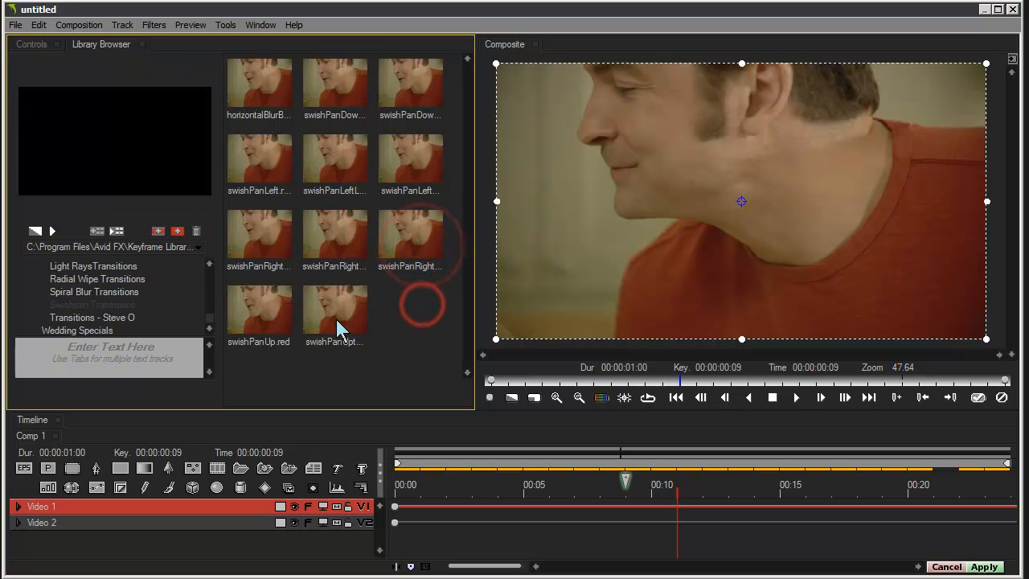
- Play animated thumbnails for the Swishpan Transitions presets, compare horizontalBlurBasic, swishPanLeftLightRays and swishPanRightLightRays, and stop the thumbnail animation
left_click(260, 91)
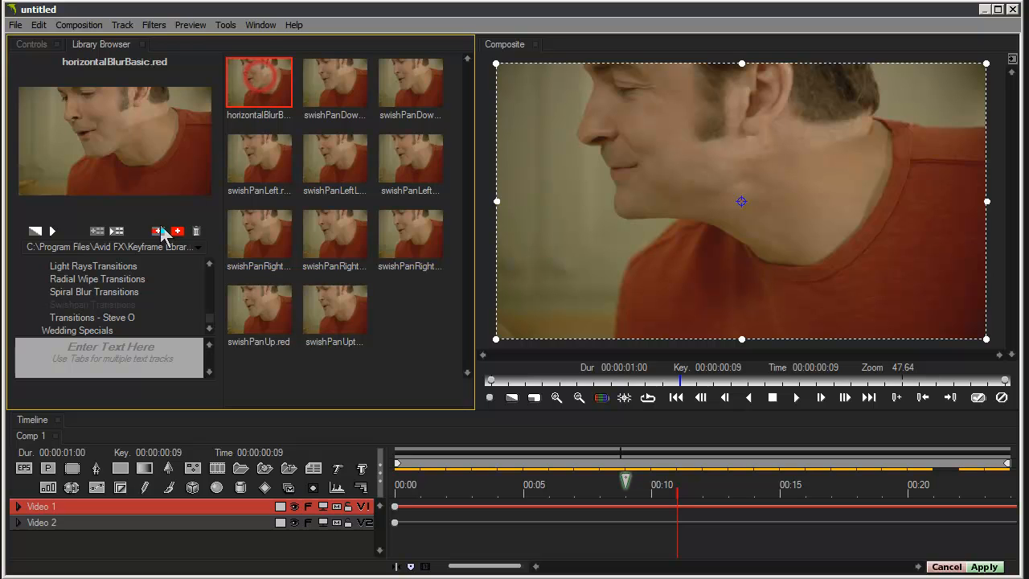
left_click(116, 231)
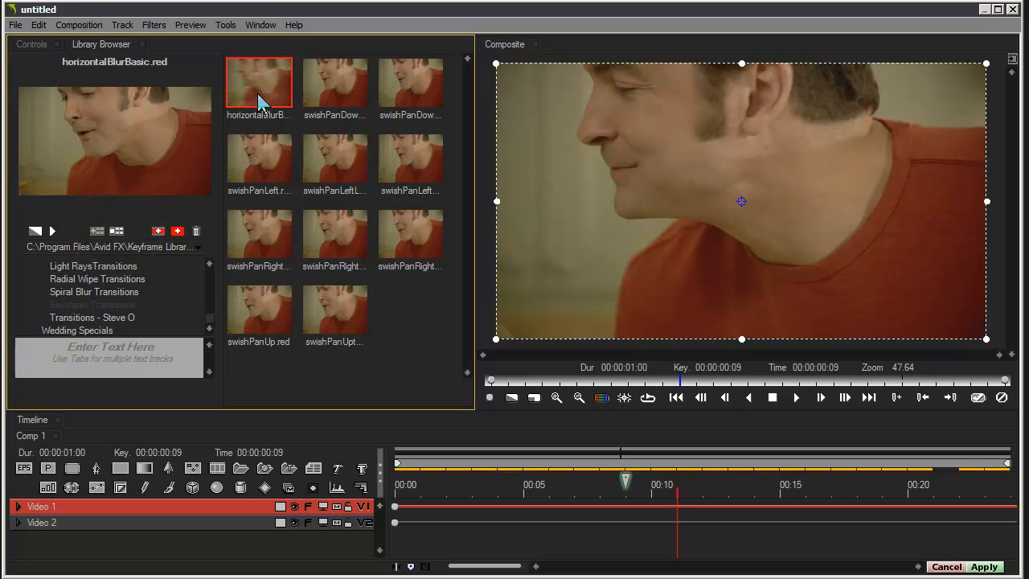
left_click(341, 161)
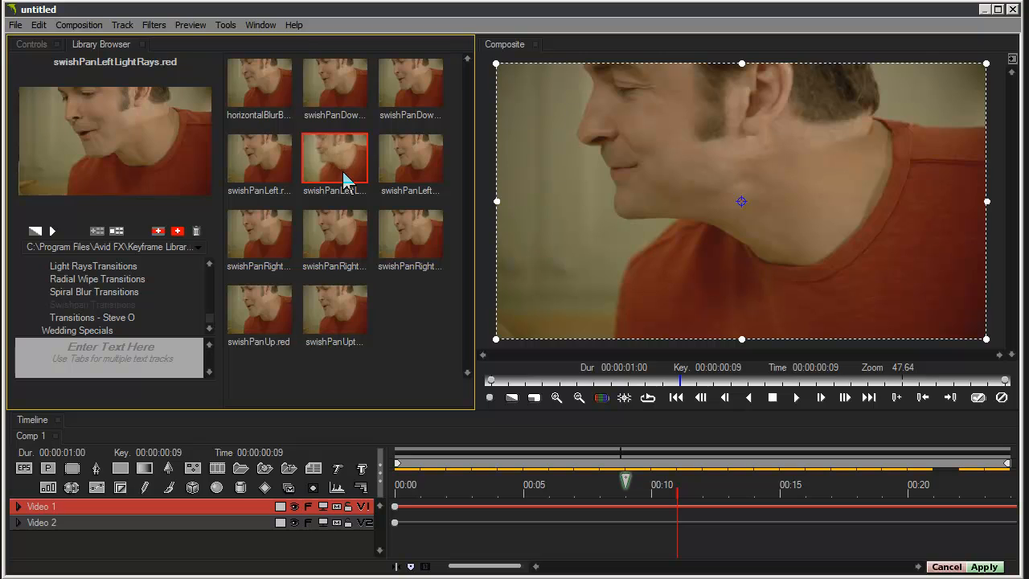
left_click(338, 231)
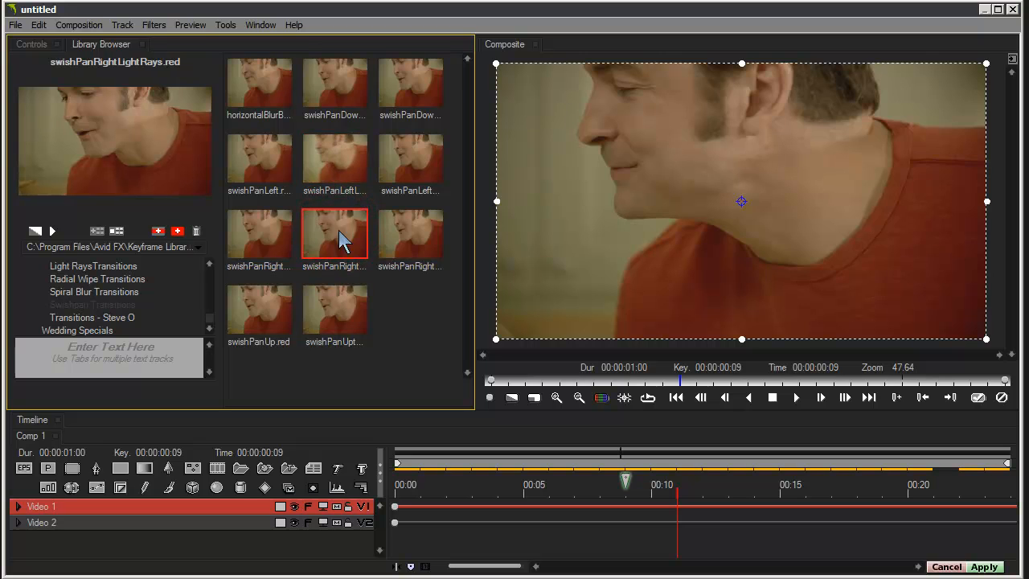
left_click(412, 306)
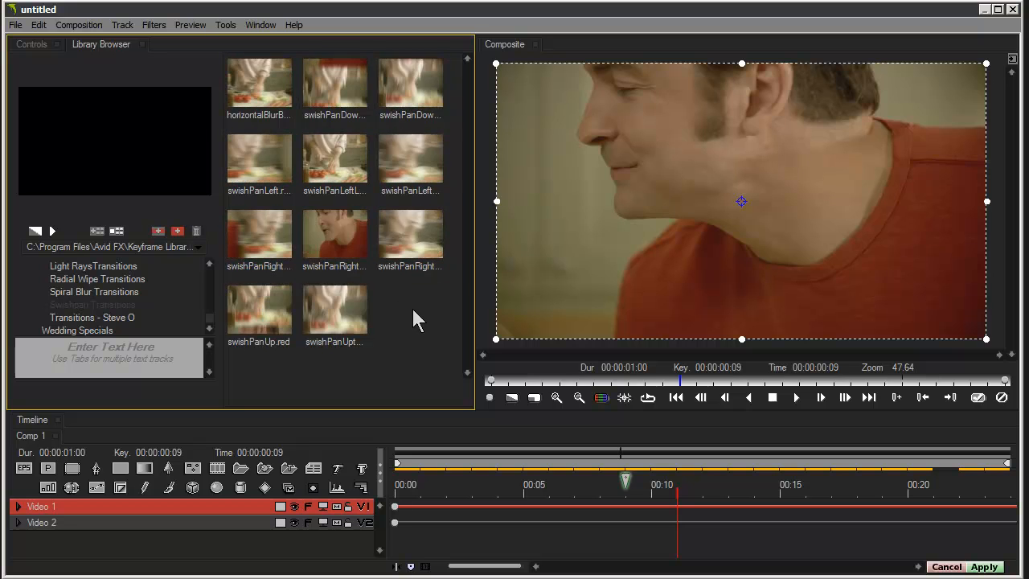
left_click(117, 231)
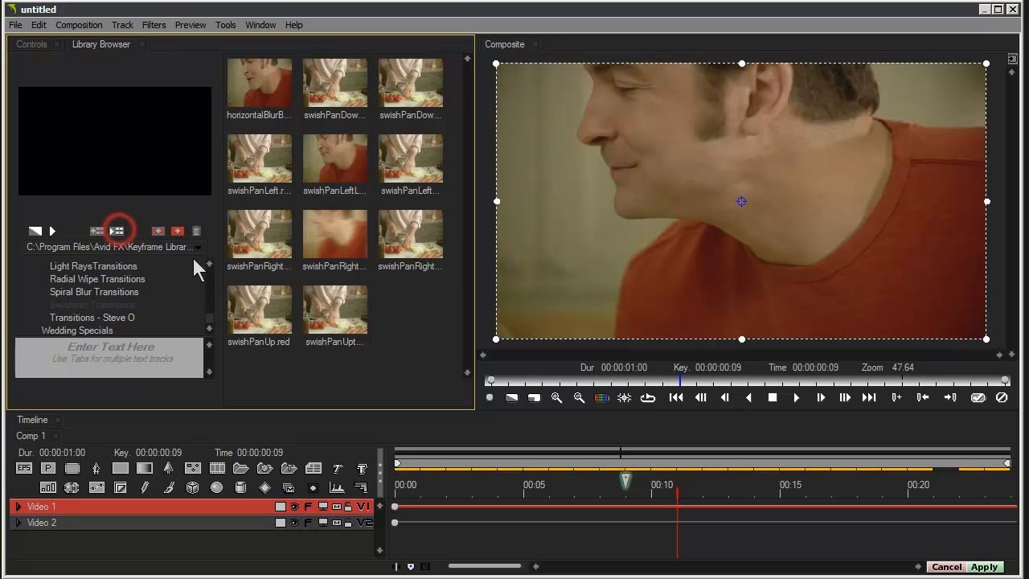
- Preview the swishPanRight preset in the Library Browser
left_click(270, 241)
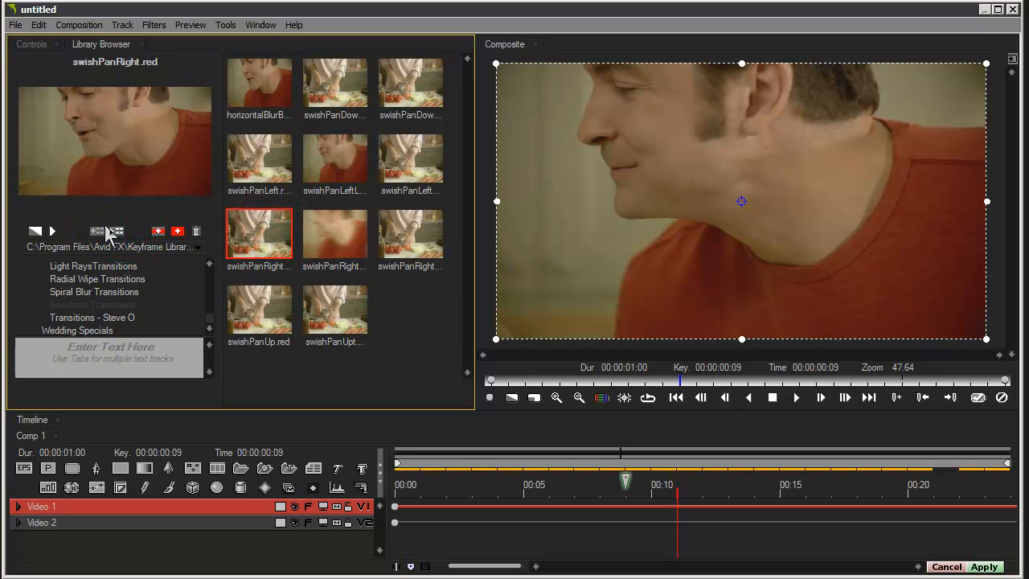
left_click(51, 232)
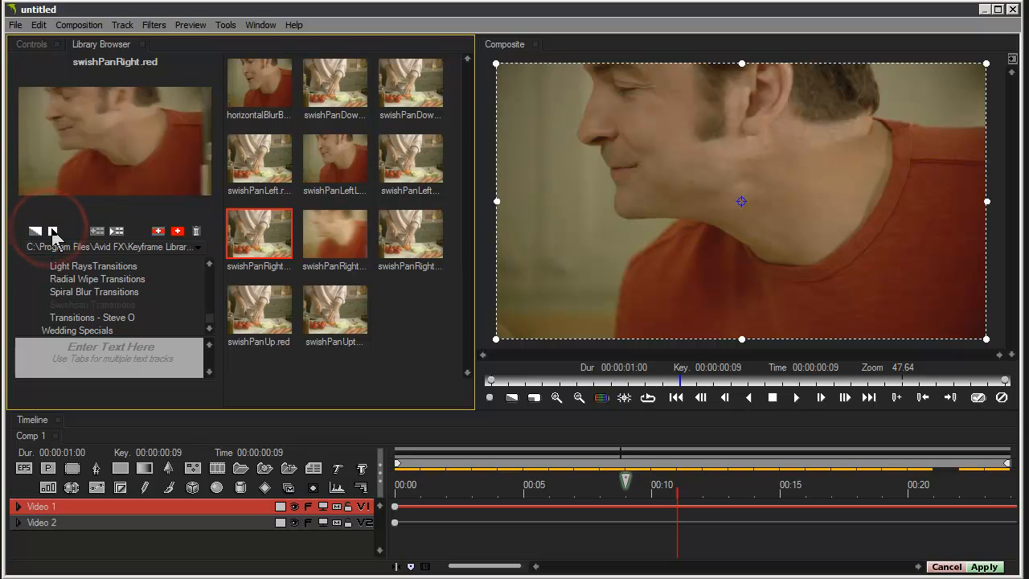
left_click(53, 231)
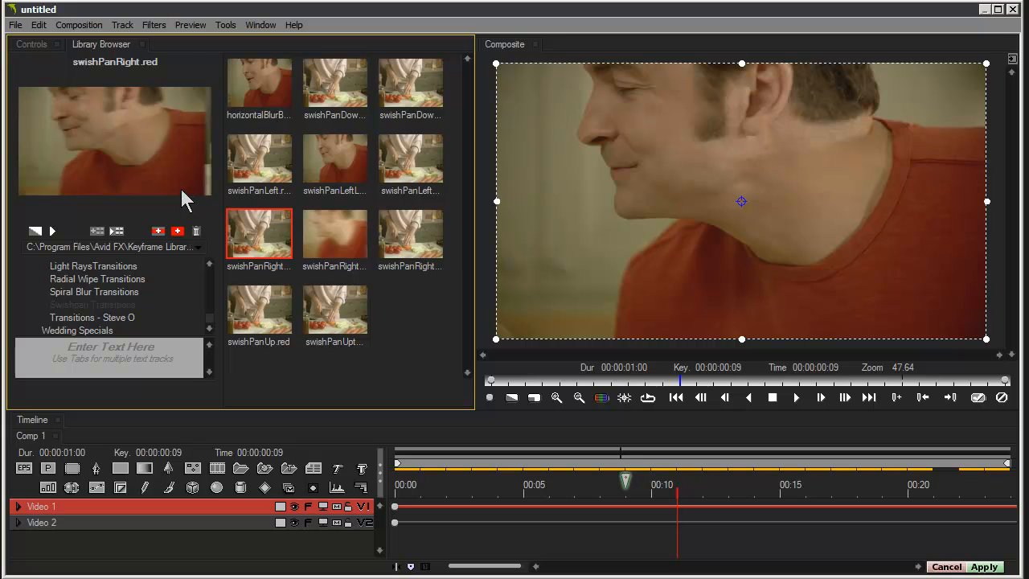
left_click(53, 231)
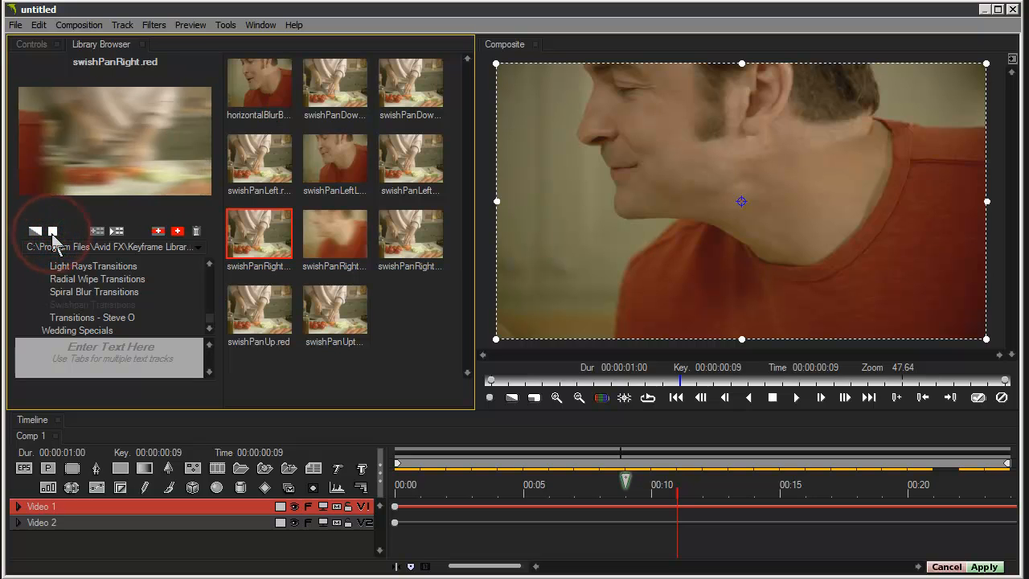
- Load the swishPanRight preset without saving the current effect settings, and review its motion alongside the BCC Swish Pan controls
double_click(268, 235)
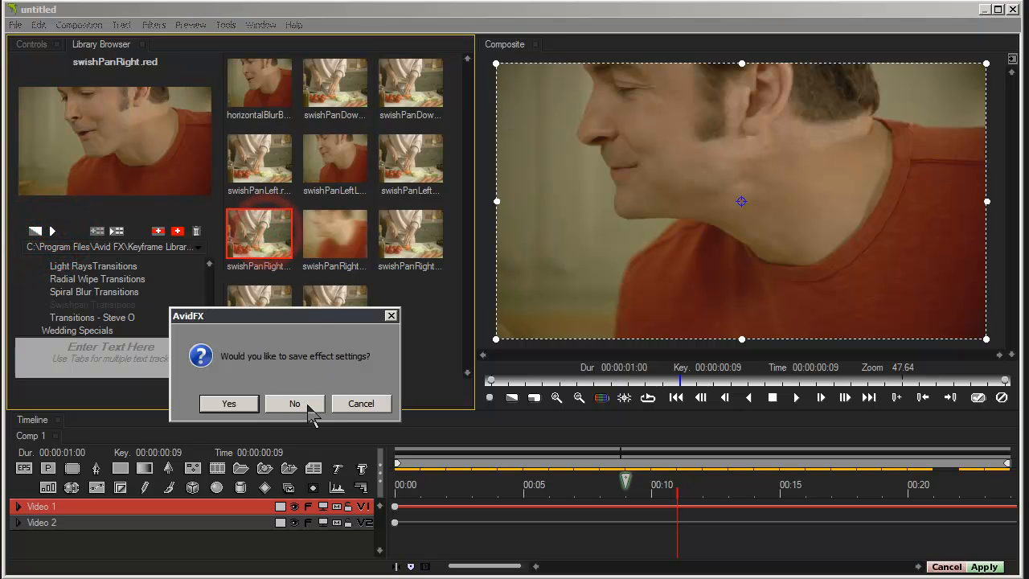
left_click(301, 408)
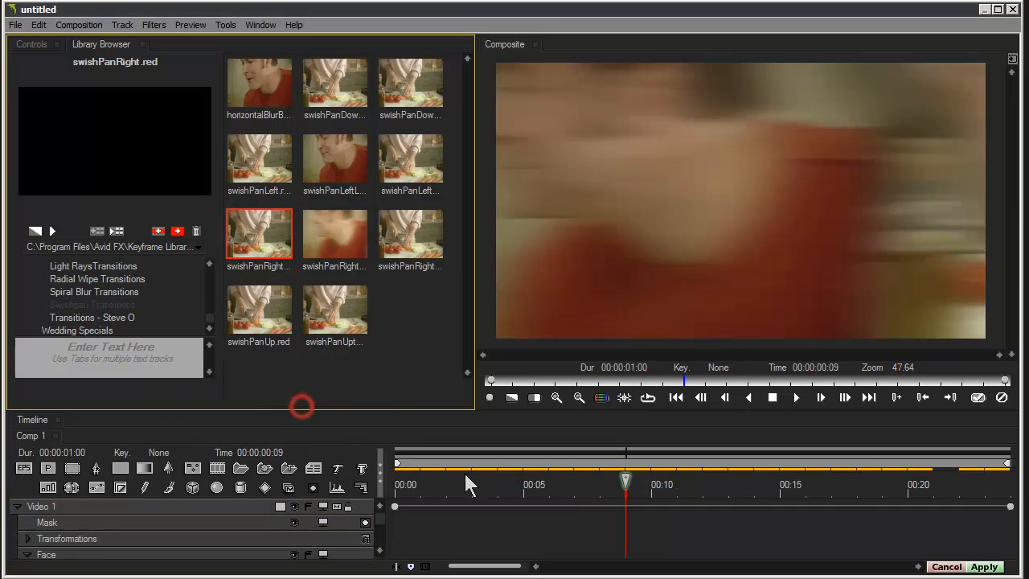
left_click_drag(451, 480, 498, 481)
left_click(39, 46)
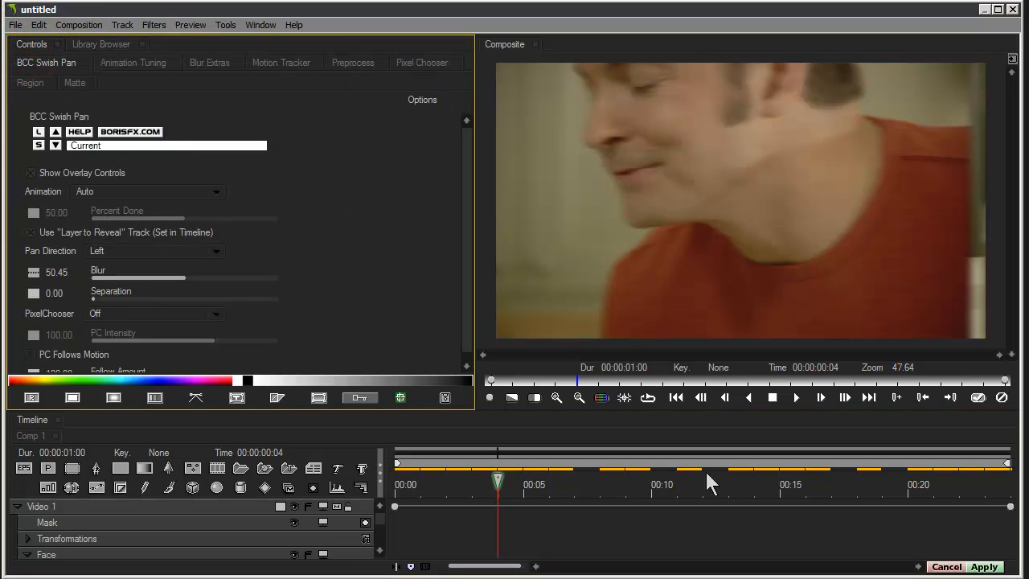
mouse_move(655, 487)
left_mouse_down()
mouse_move(601, 482)
mouse_move(855, 492)
mouse_move(648, 492)
mouse_move(674, 486)
left_mouse_up()
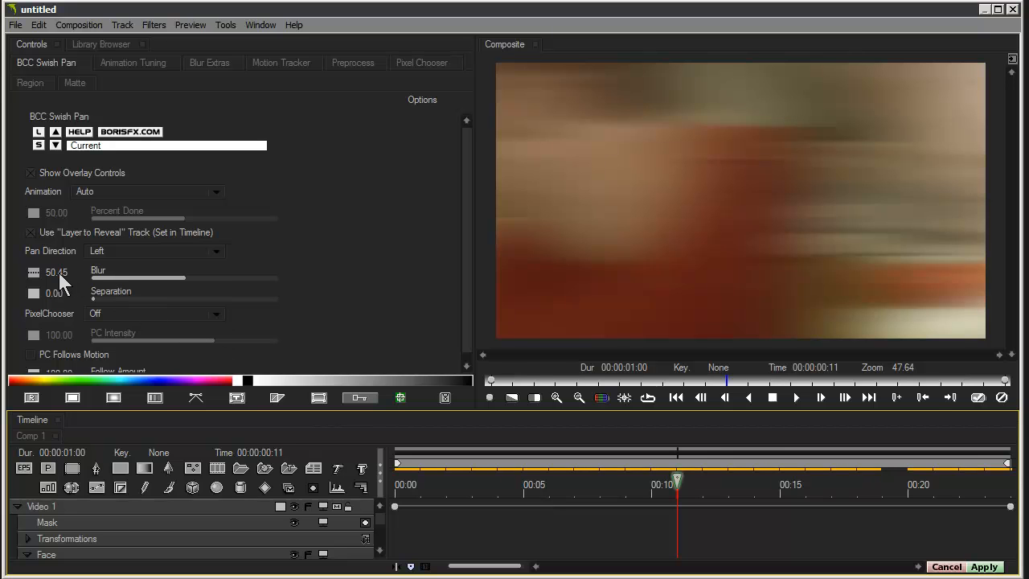
- Fine-tune the BCC Swish Pan Blur by trying 29.44 and a slightly higher value, and apply the effect to the sequence
left_click_drag(60, 282, 31, 275)
left_click_drag(656, 487, 561, 492)
left_click_drag(663, 492, 740, 476)
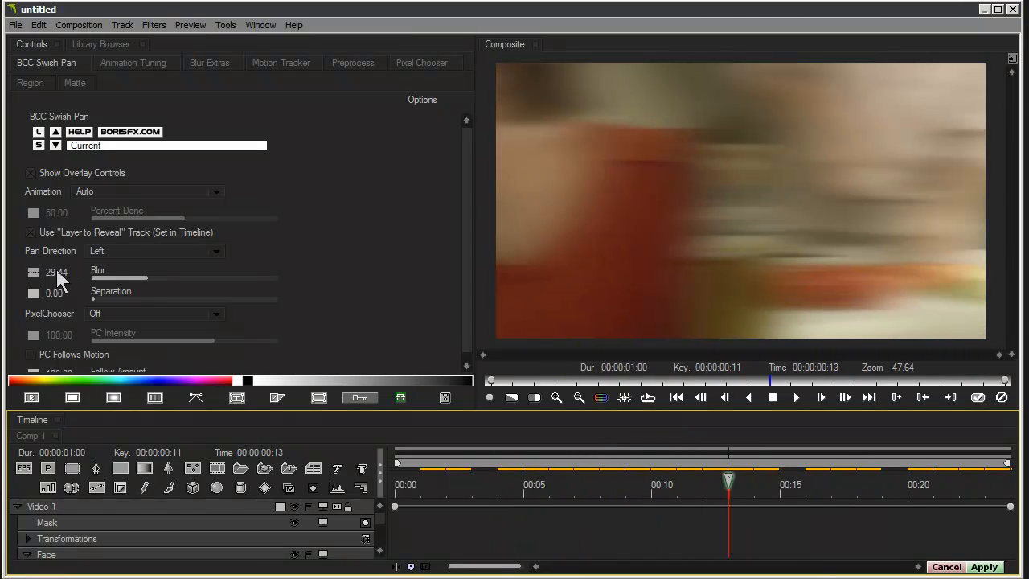
left_click_drag(58, 273, 75, 276)
left_click_drag(658, 480, 760, 486)
left_click(970, 567)
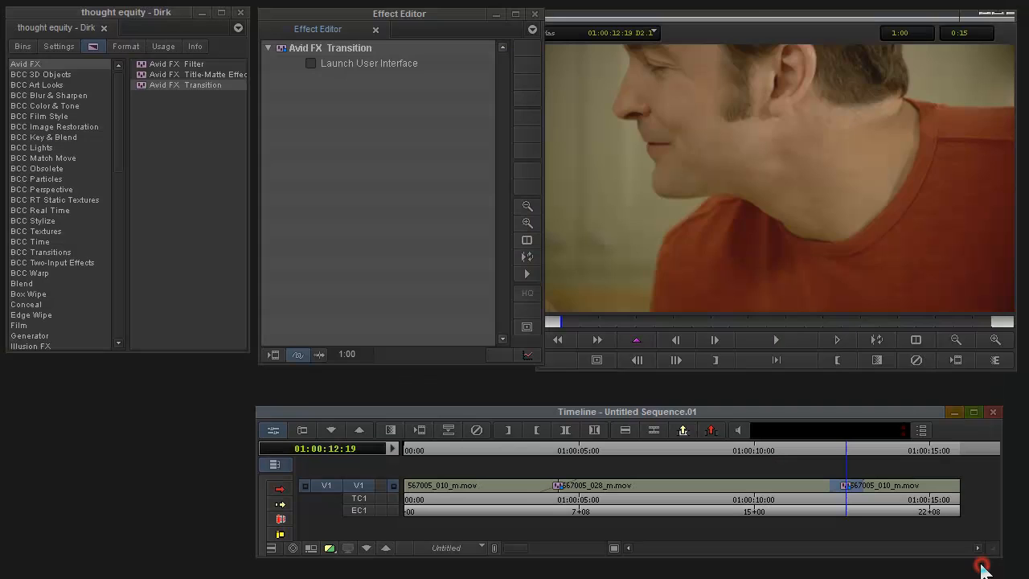
- Scrub the finished transition in the sequence, check which transition types Quick Transition offers, and leave without adding one
left_click(842, 513)
left_click_drag(841, 513, 976, 544)
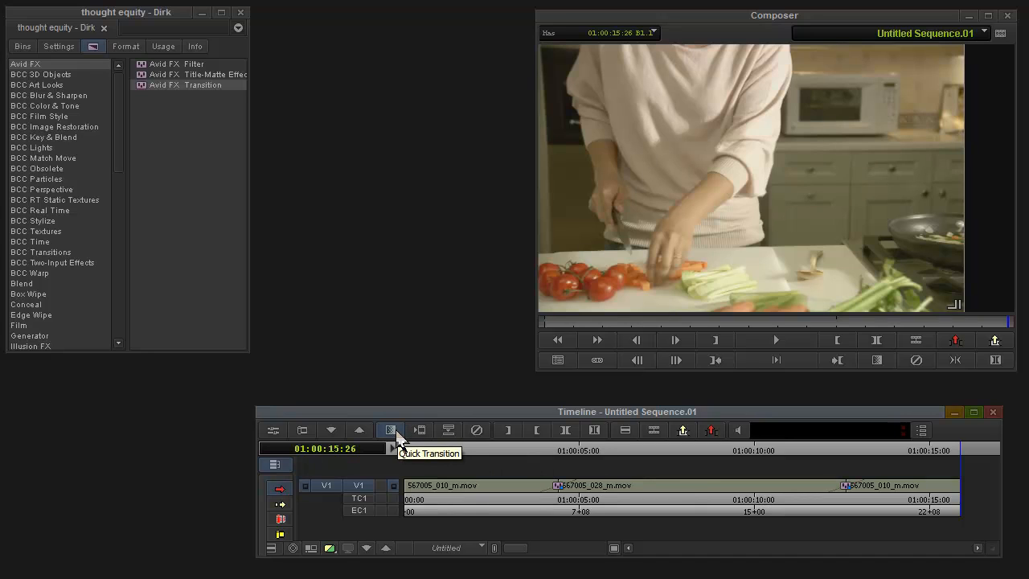
left_click(395, 432)
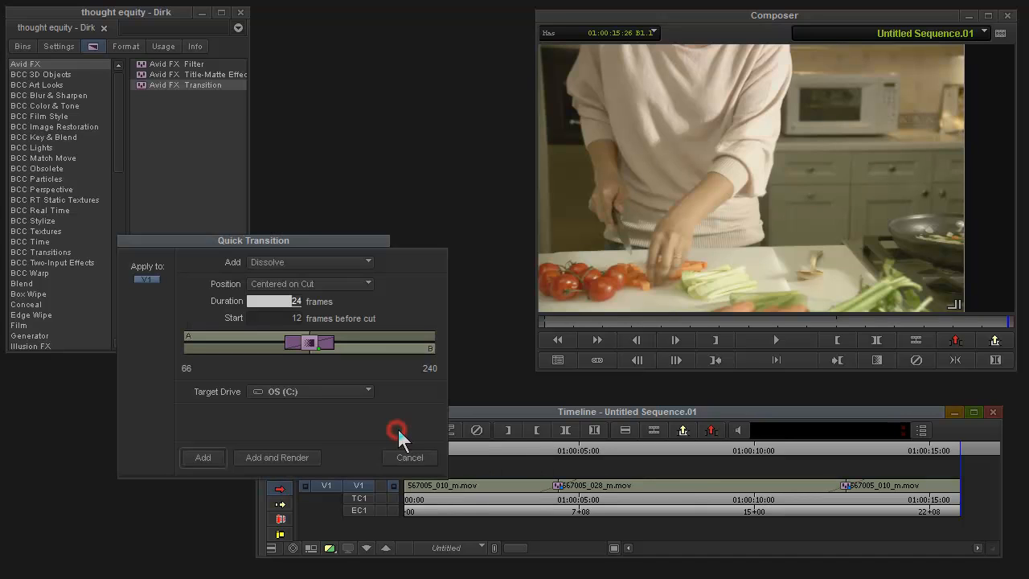
left_click(306, 265)
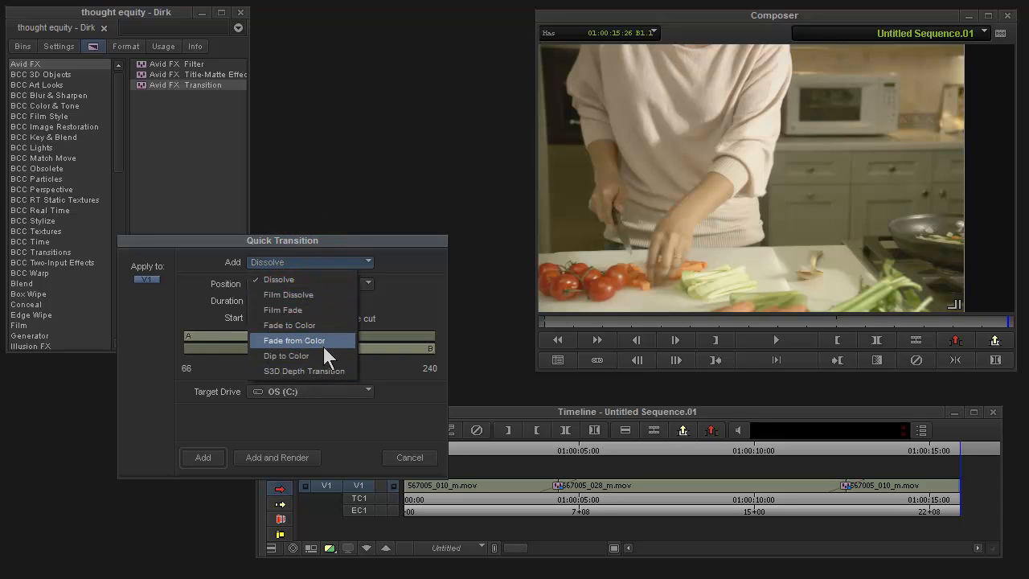
left_click(406, 287)
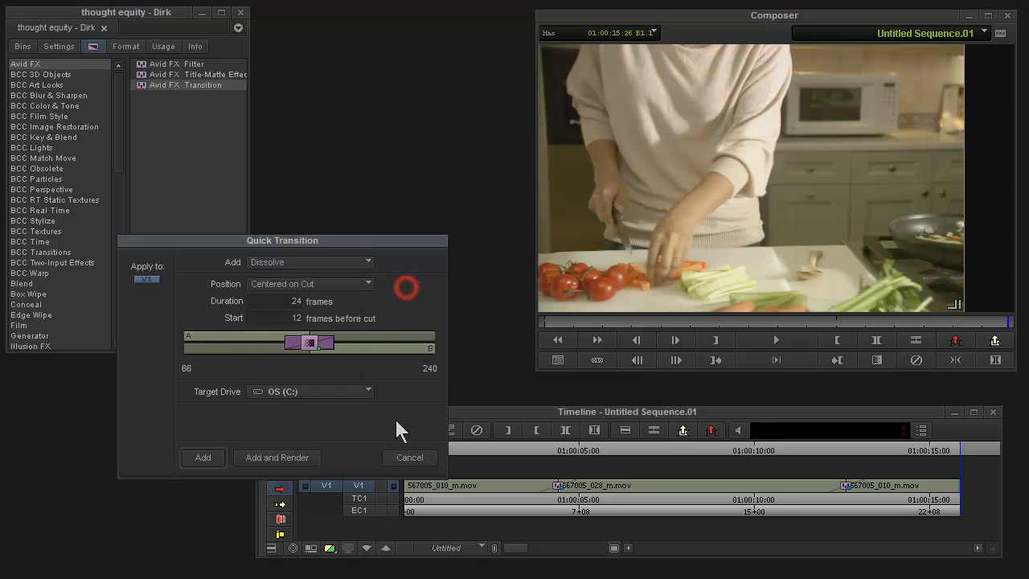
left_click(408, 456)
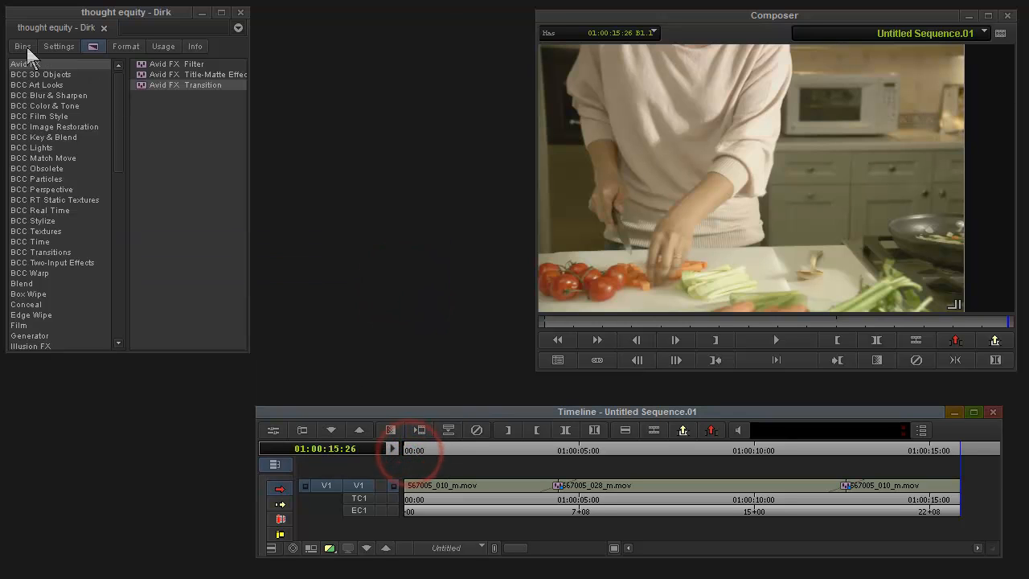
- Create a new bin named Quick Transitions and place its window over the lower part of the project window
left_click(24, 46)
left_click(73, 70)
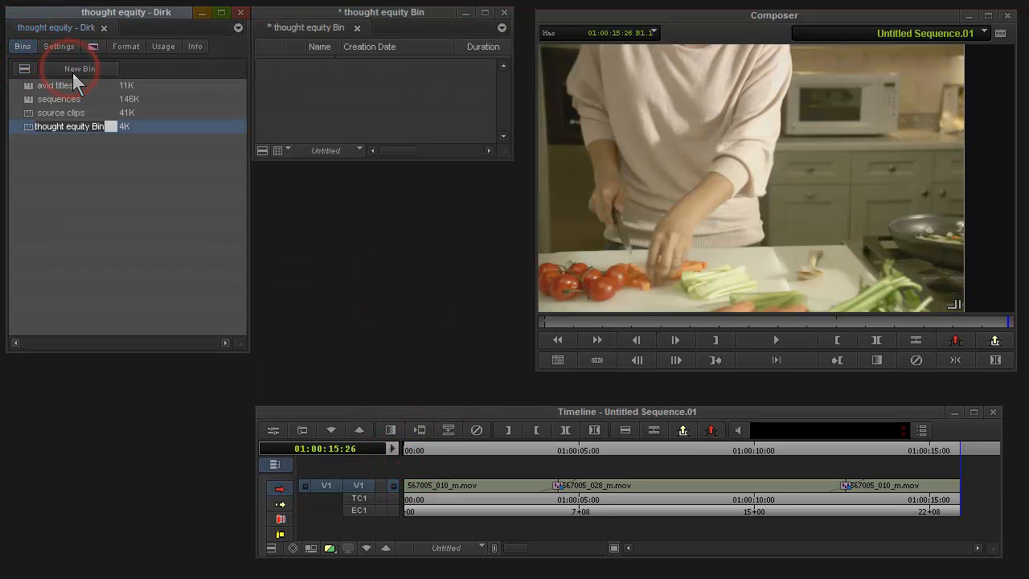
type("Qui")
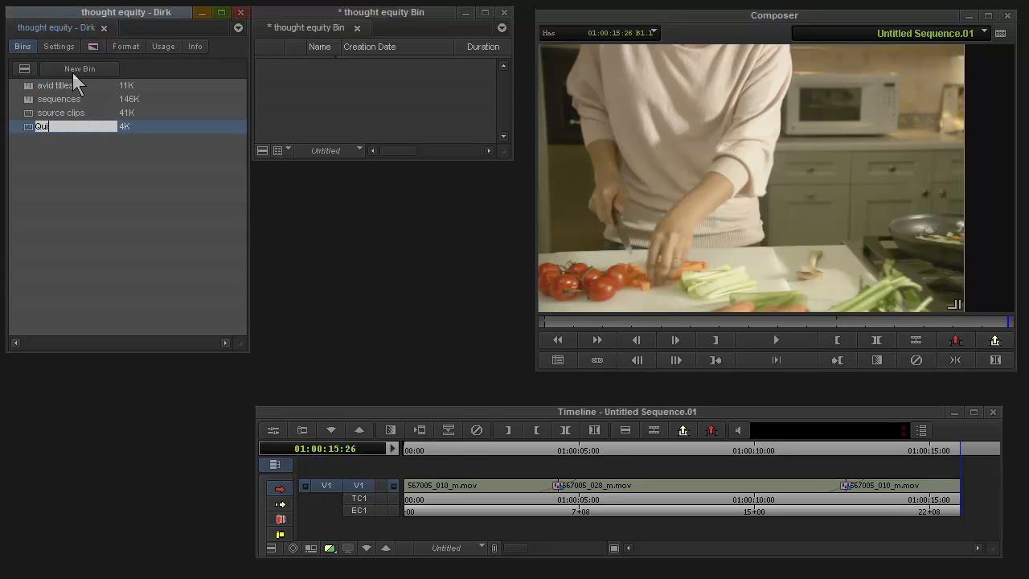
type("ck Transitions")
left_click(83, 162)
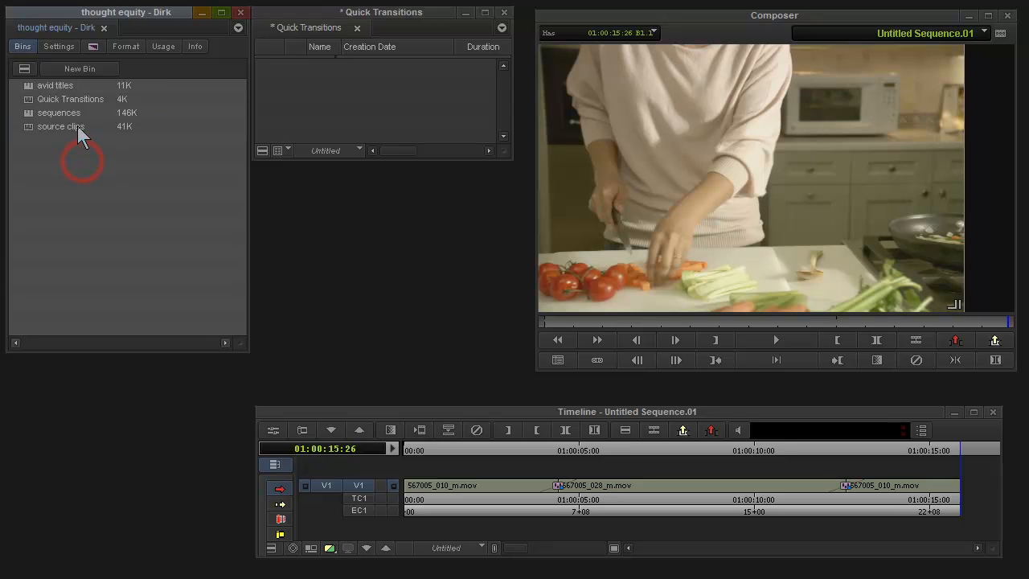
left_click(71, 100)
left_click(95, 163)
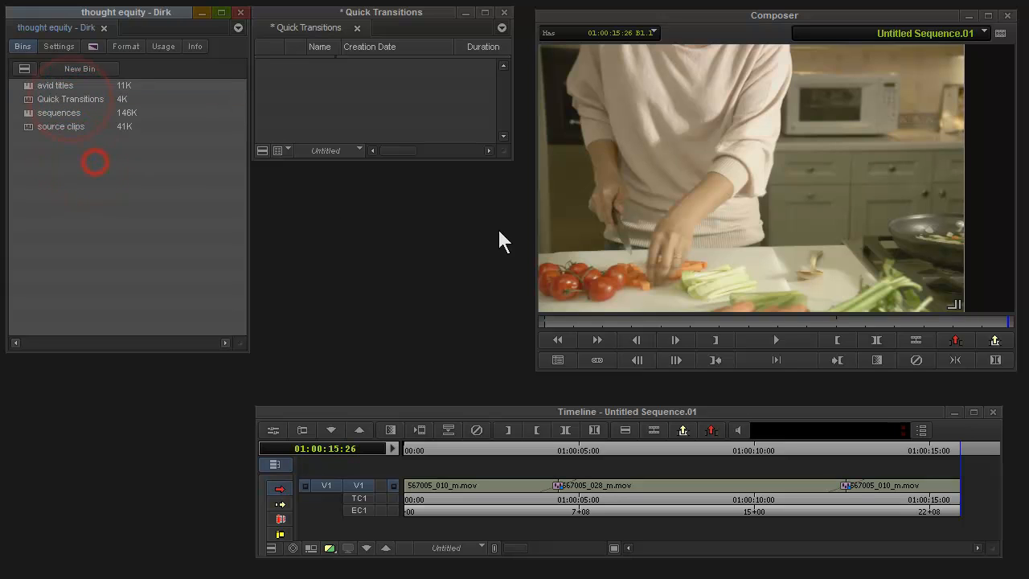
left_click_drag(395, 16, 187, 219)
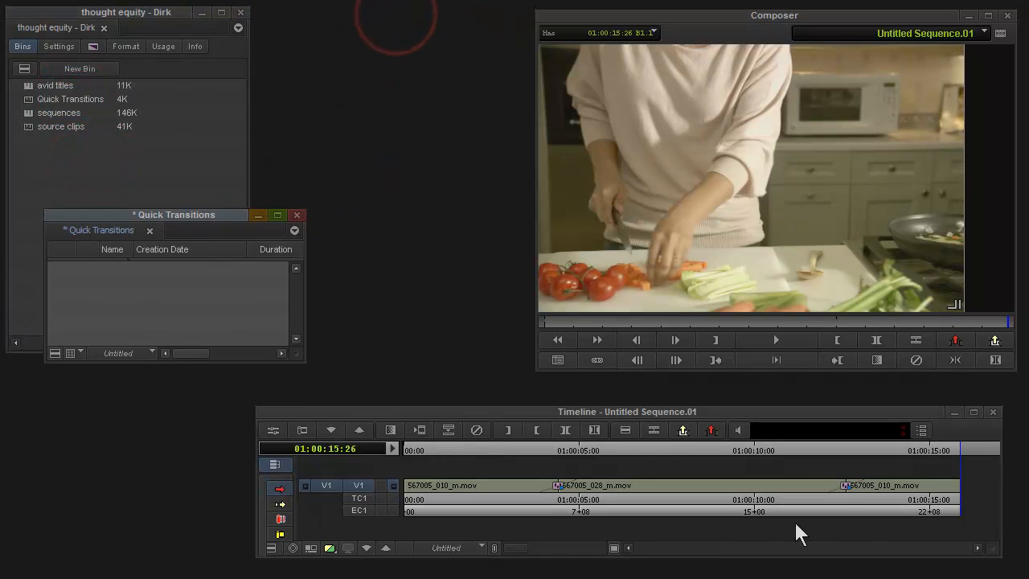
- Save the Avid FX transition on the last cut as an effect template in the Quick Transitions bin, named Swish Pan 01
left_click(839, 498)
left_click(272, 431)
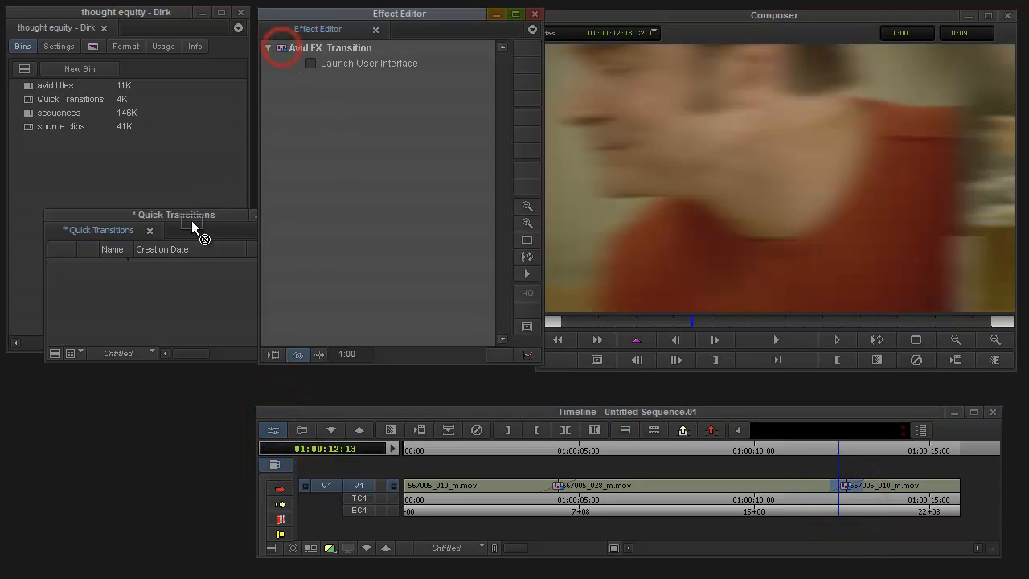
left_click_drag(193, 225, 148, 300)
left_click(124, 272)
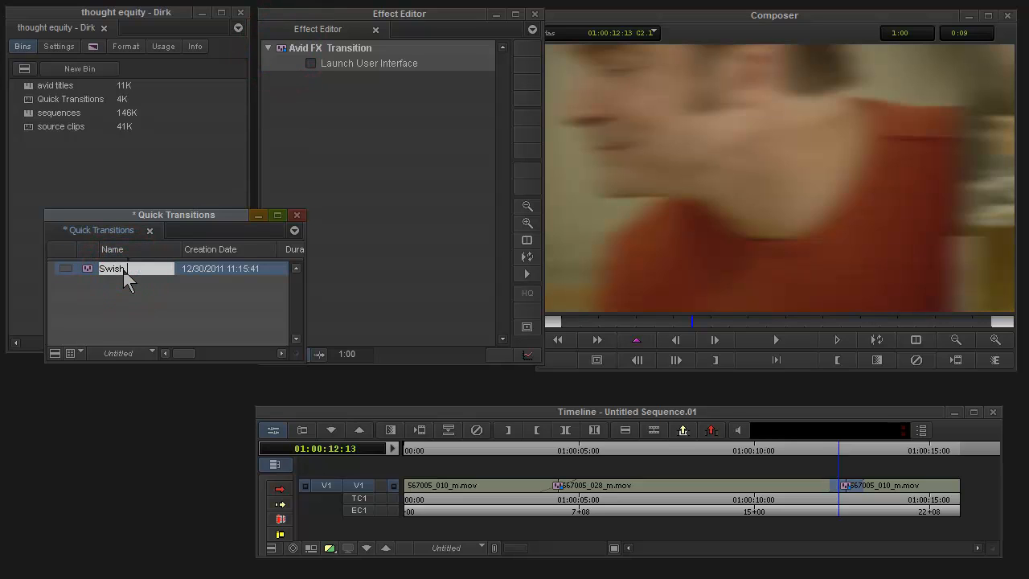
left_click(152, 327)
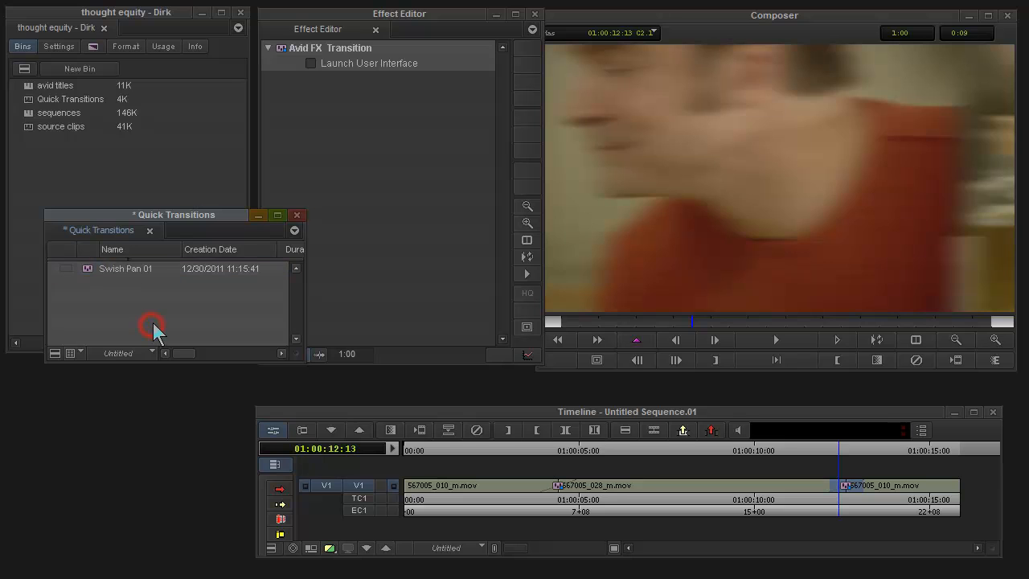
- Remove the Avid FX transition from the last cut in the sequence
left_click(838, 512)
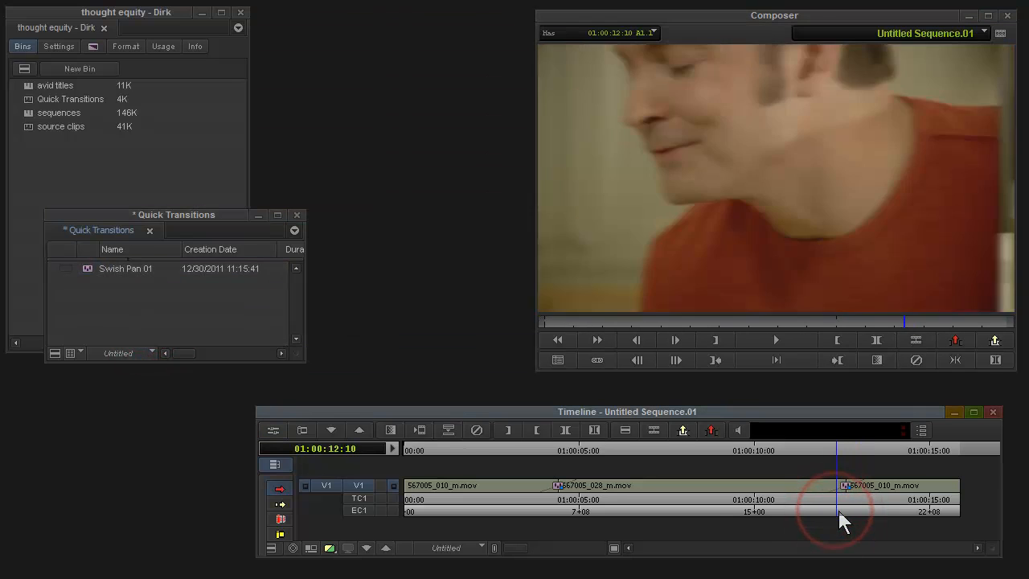
left_click_drag(838, 510, 843, 510)
left_click(479, 430)
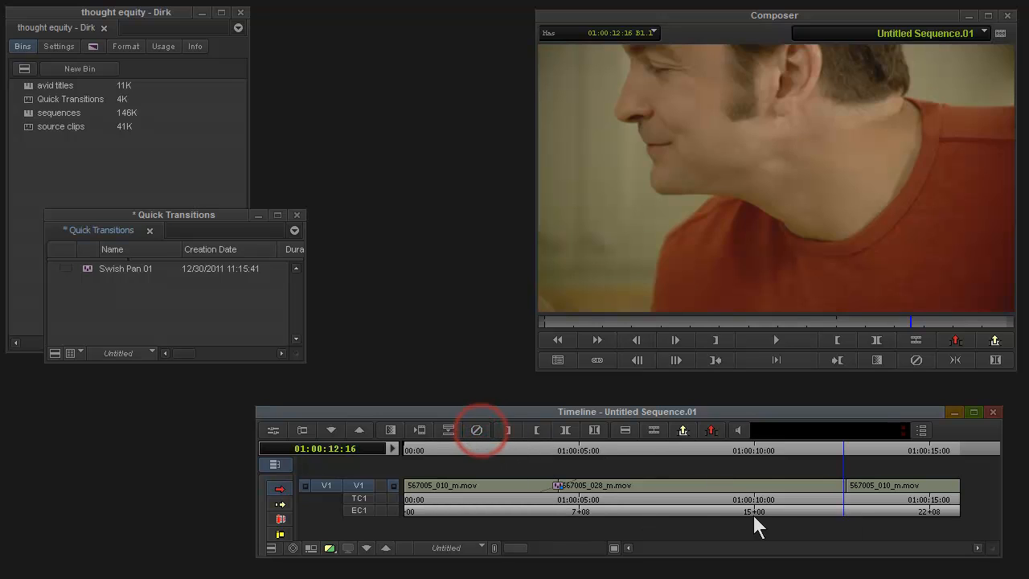
- Add Swish Pan 01 as a 24-frame quick transition centered on the last cut
left_click_drag(769, 513, 846, 513)
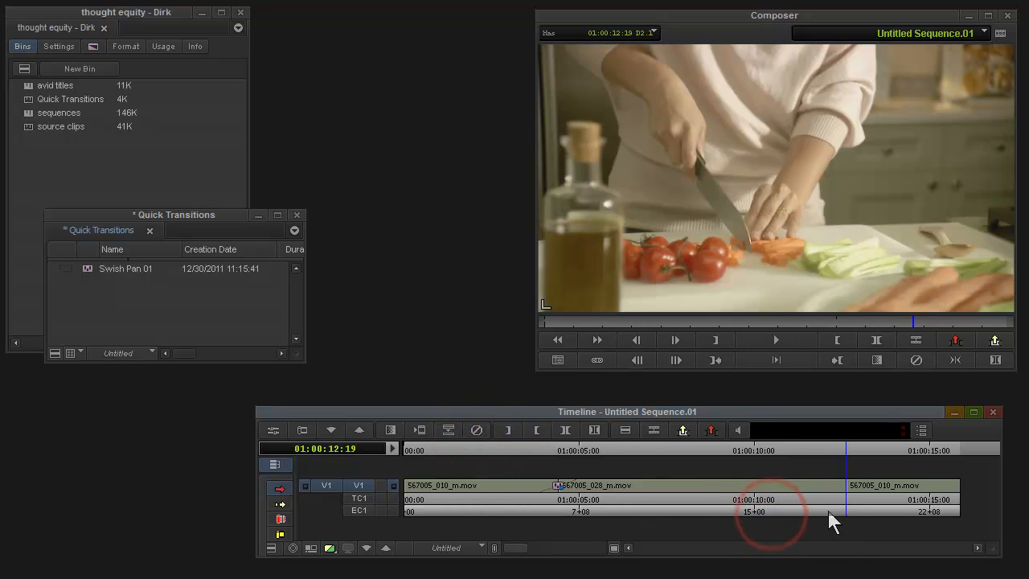
left_click(390, 430)
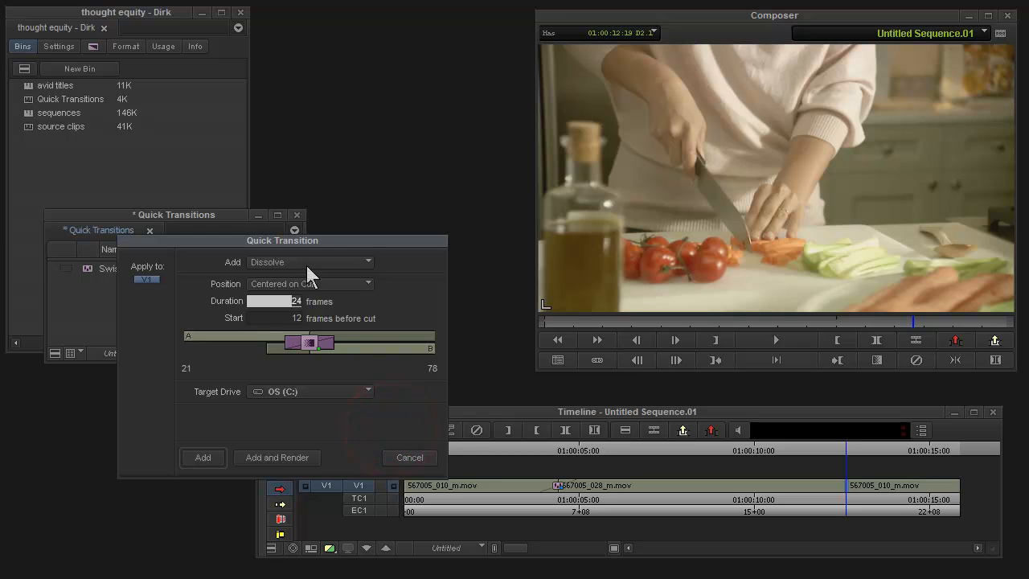
left_click(307, 265)
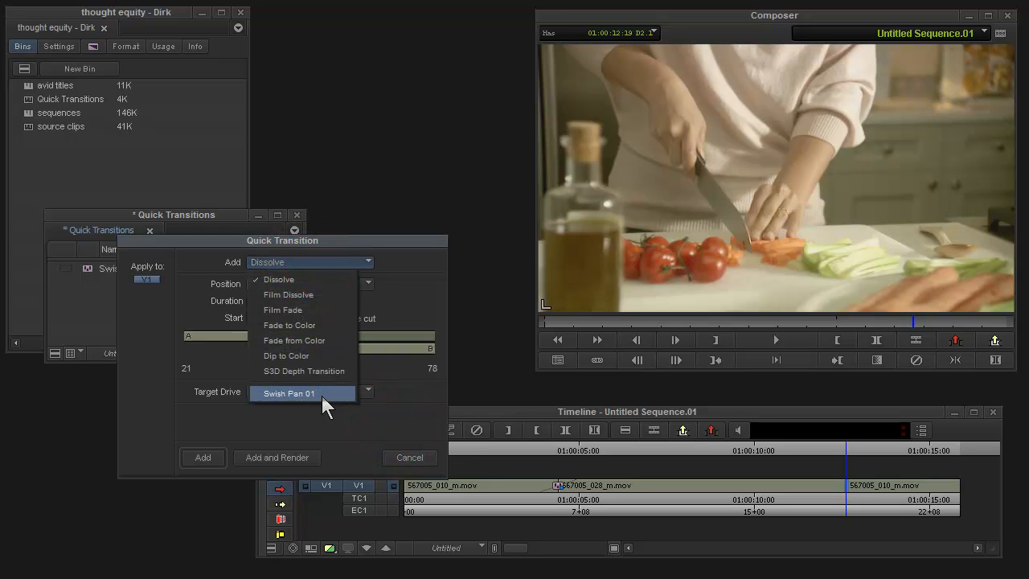
left_click(329, 394)
left_click(203, 457)
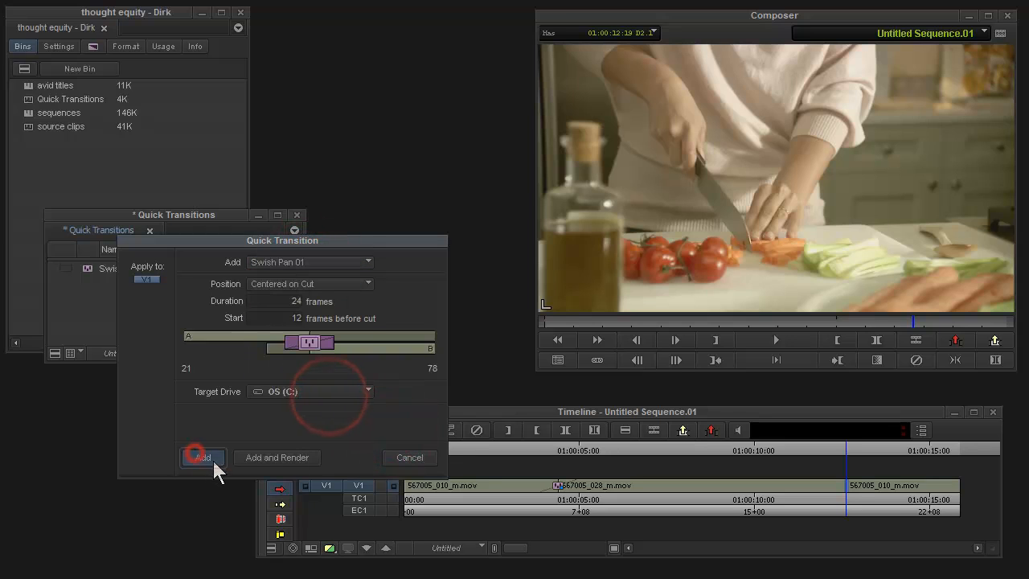
- Open the Avid FX transition on the first cut in its user interface, with the Quick Transitions bin moved clear of the Effect Editor
mouse_move(196, 214)
left_mouse_down()
mouse_move(195, 225)
mouse_move(186, 210)
mouse_move(187, 220)
left_mouse_up()
left_click_drag(811, 511, 559, 518)
left_click(274, 431)
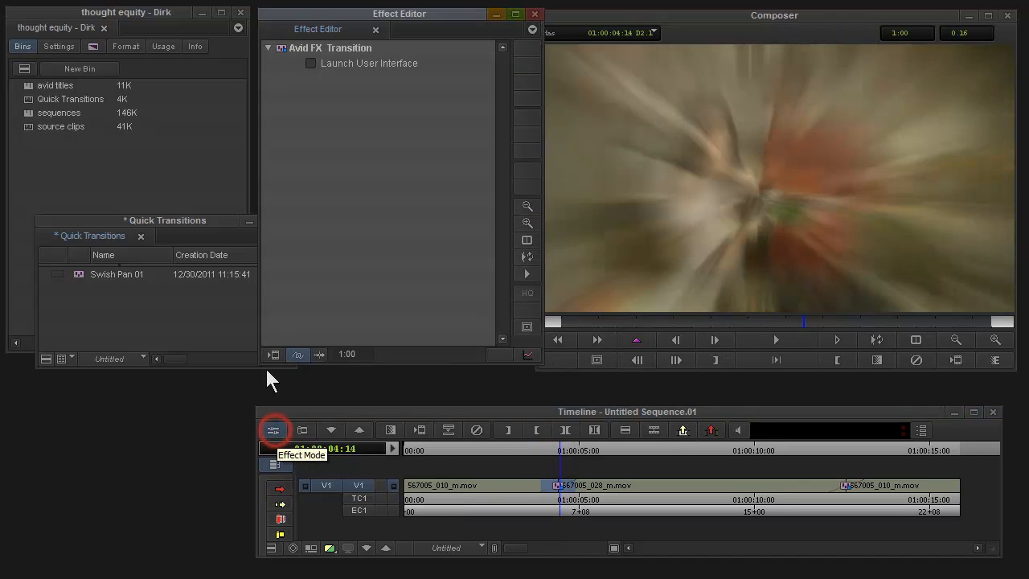
left_click_drag(191, 222, 160, 260)
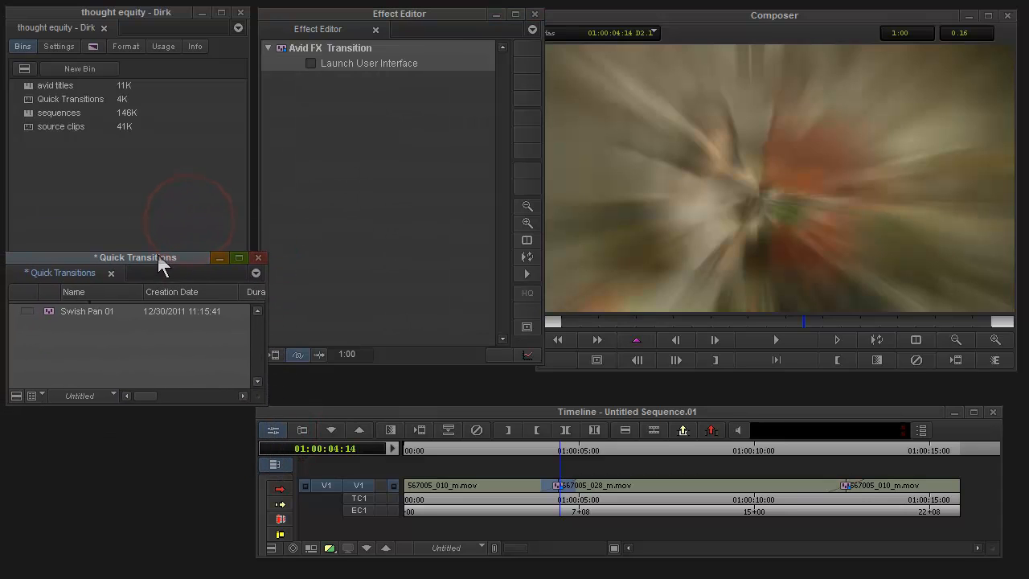
left_click(310, 63)
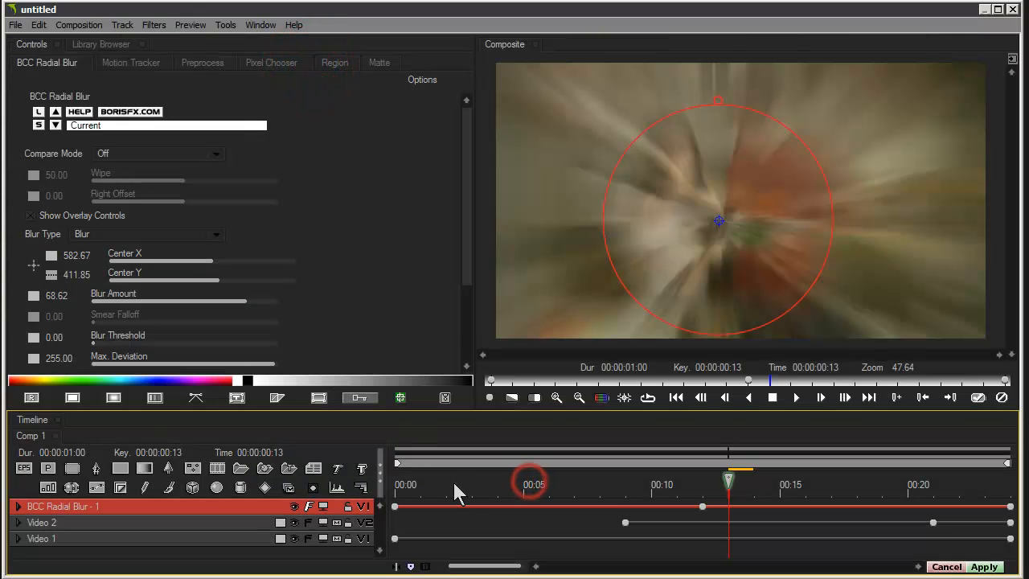
- Set the Blur Amount of the BCC Radial Blur's middle keyframe at frame 12 to about 108
left_click_drag(453, 483, 704, 481)
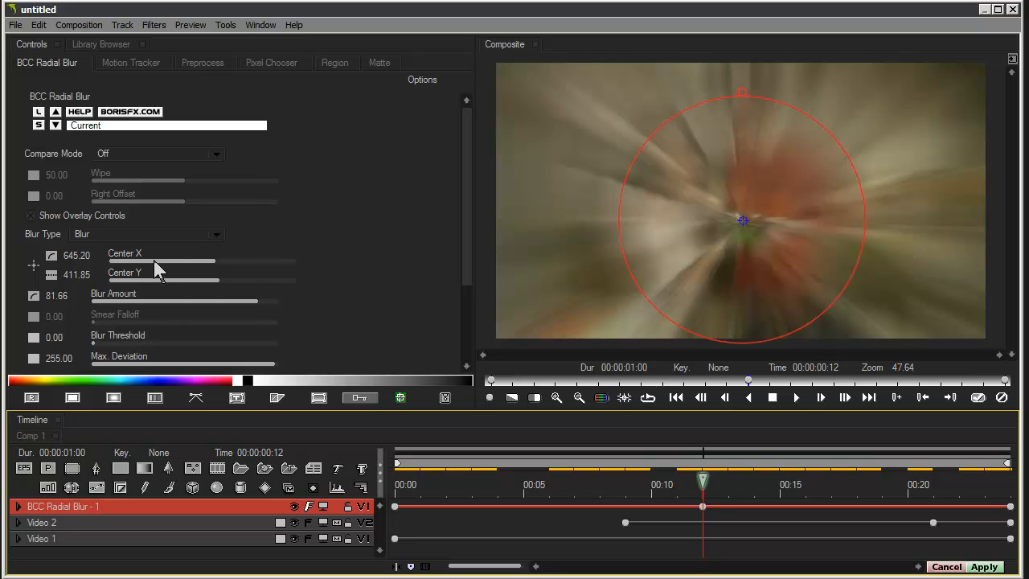
left_click_drag(702, 487, 702, 508)
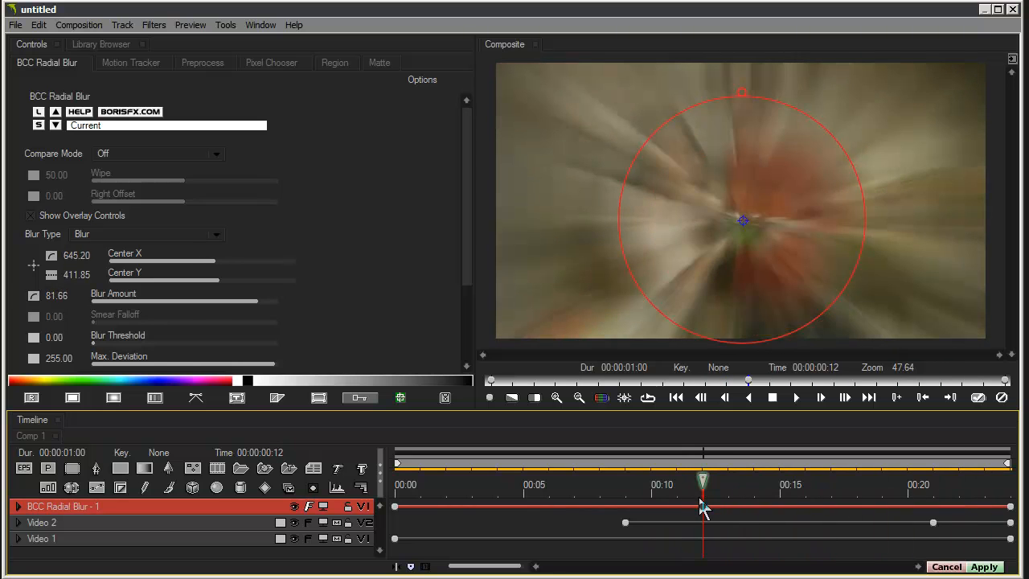
left_click(704, 509)
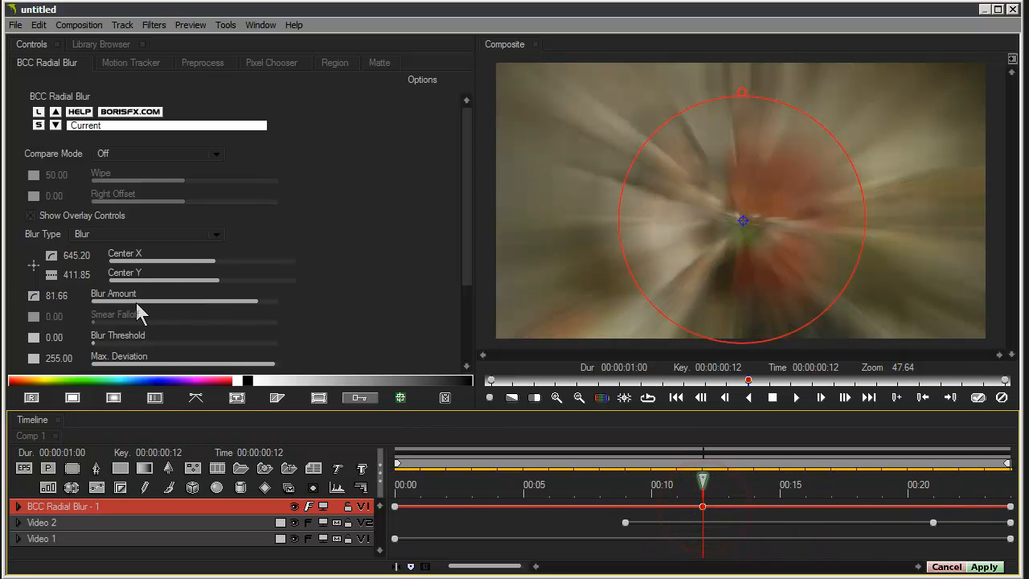
left_click(150, 299)
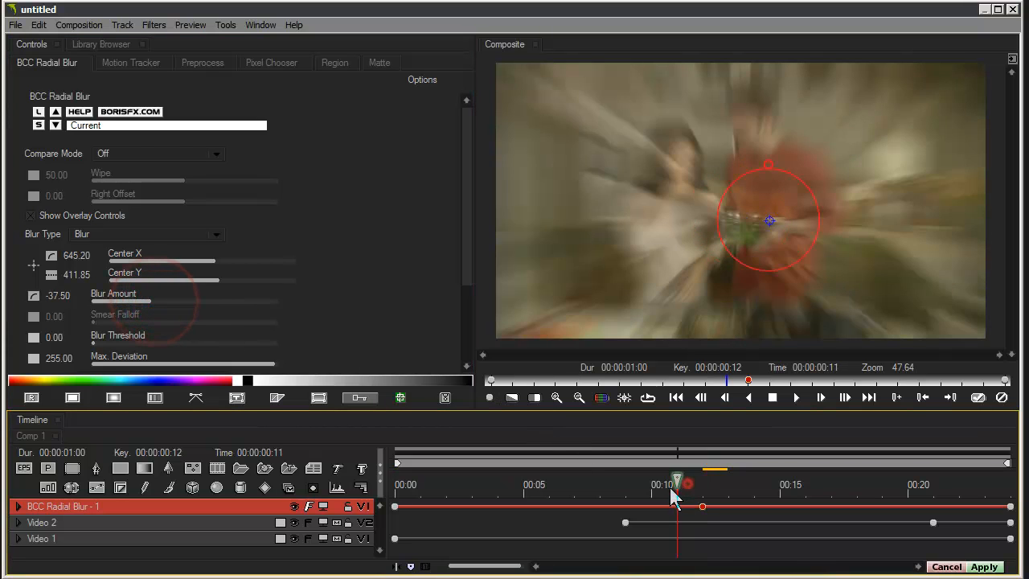
mouse_move(687, 483)
left_mouse_down()
mouse_move(399, 499)
mouse_move(988, 490)
mouse_move(734, 483)
mouse_move(675, 492)
mouse_move(697, 493)
left_mouse_up()
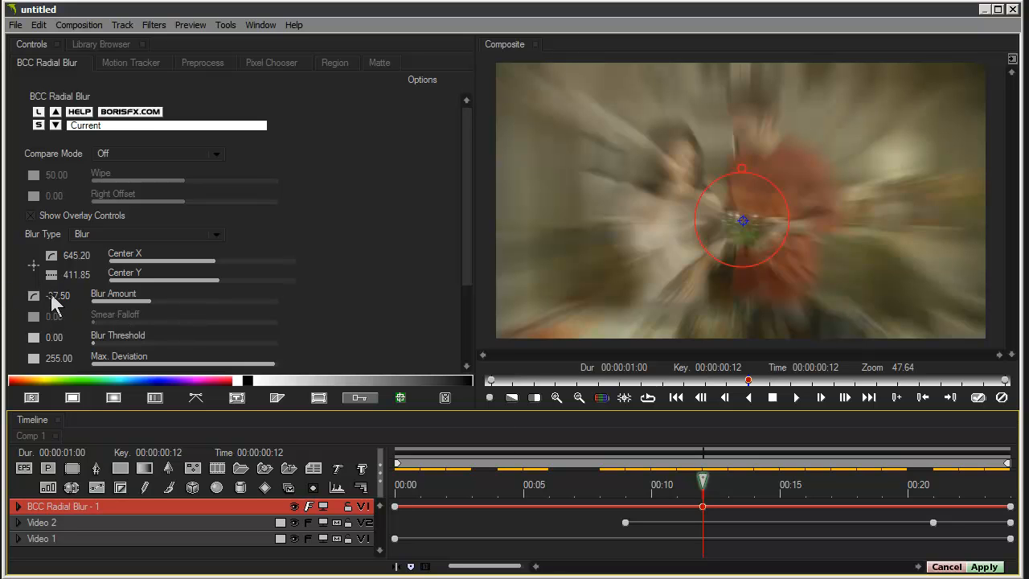
left_click_drag(54, 300, 49, 292)
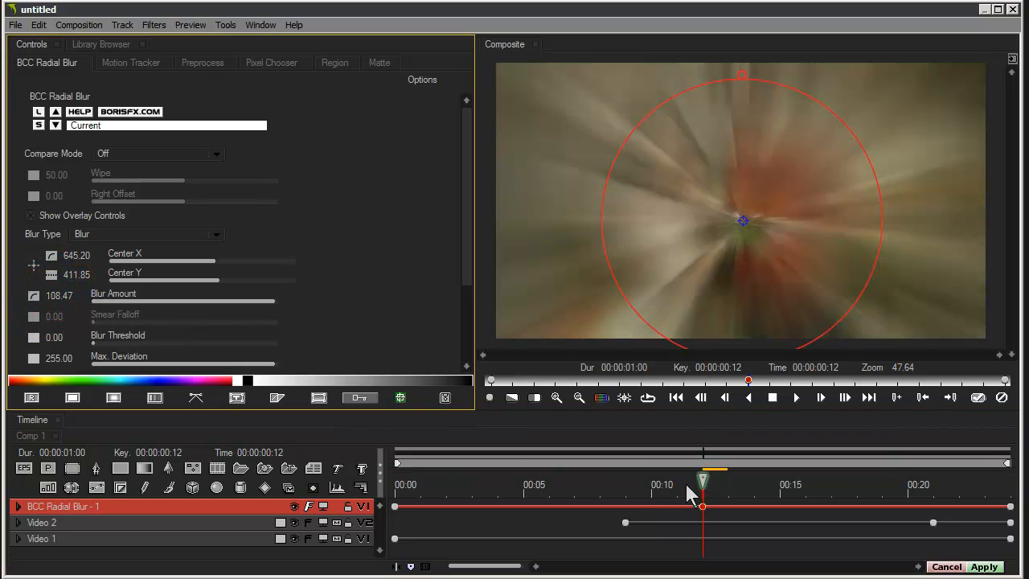
- Reposition the radial blur center to about X 266, Y 416 at the first keyframe and X 1012, Y 385 at the last
left_click_drag(693, 484, 395, 508)
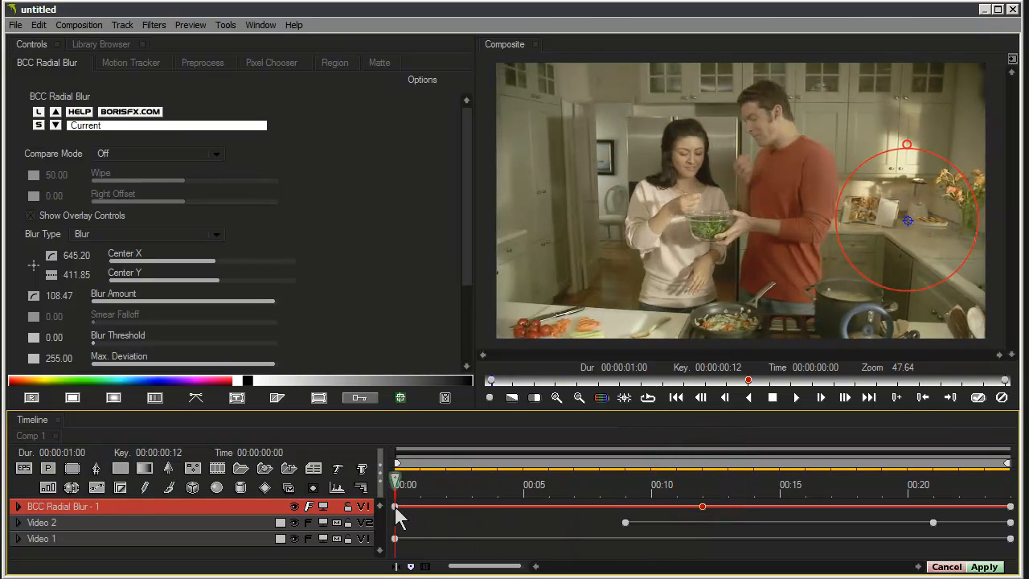
left_click(394, 507)
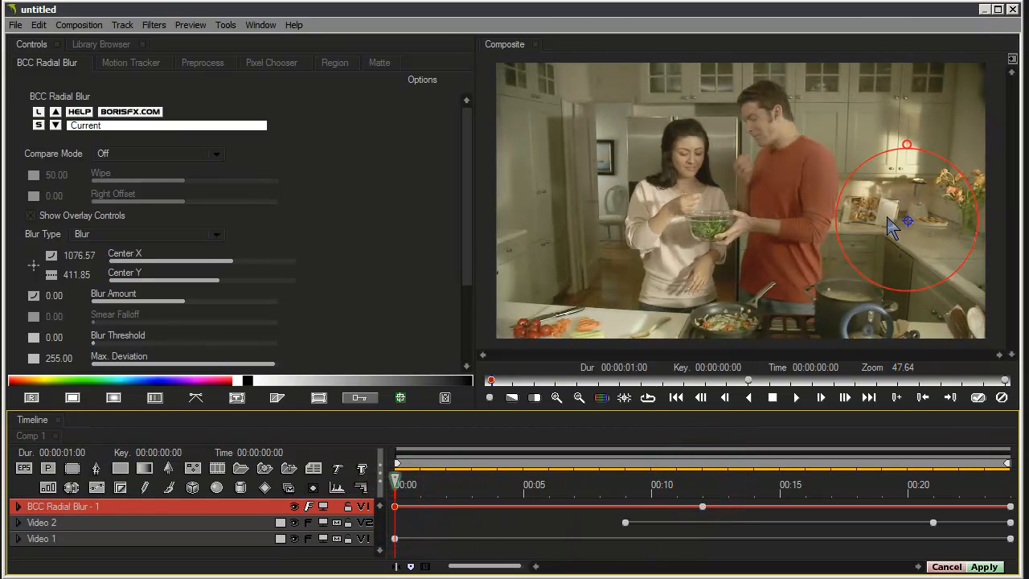
left_click_drag(908, 221, 598, 222)
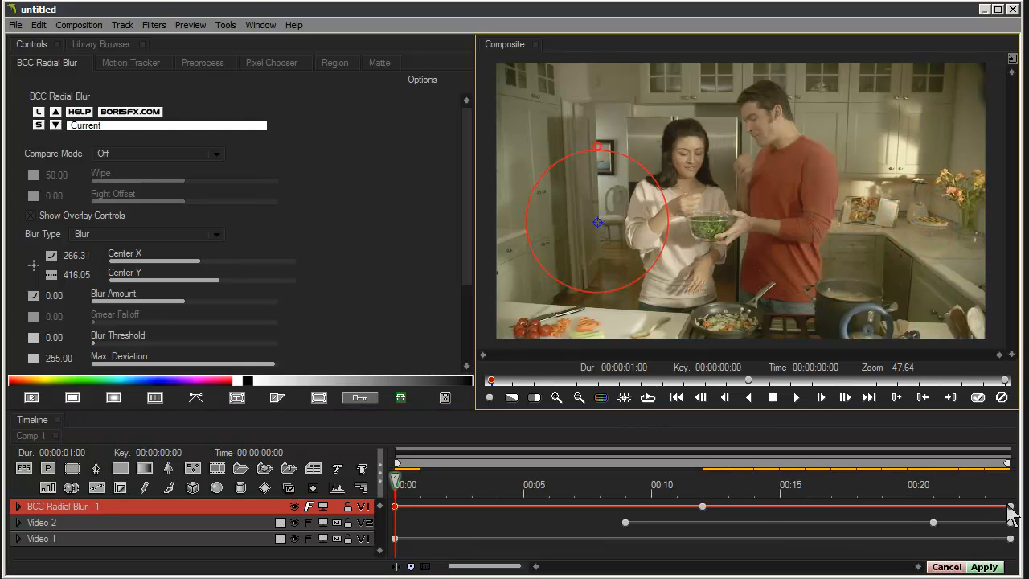
left_click(1010, 506)
left_click_drag(595, 224, 884, 215)
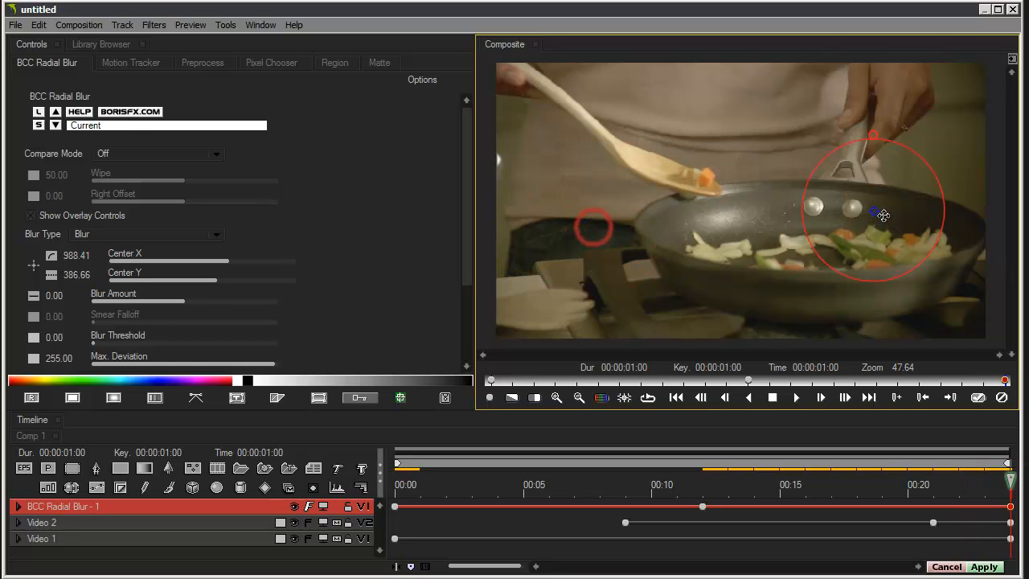
left_click_drag(985, 480, 709, 521)
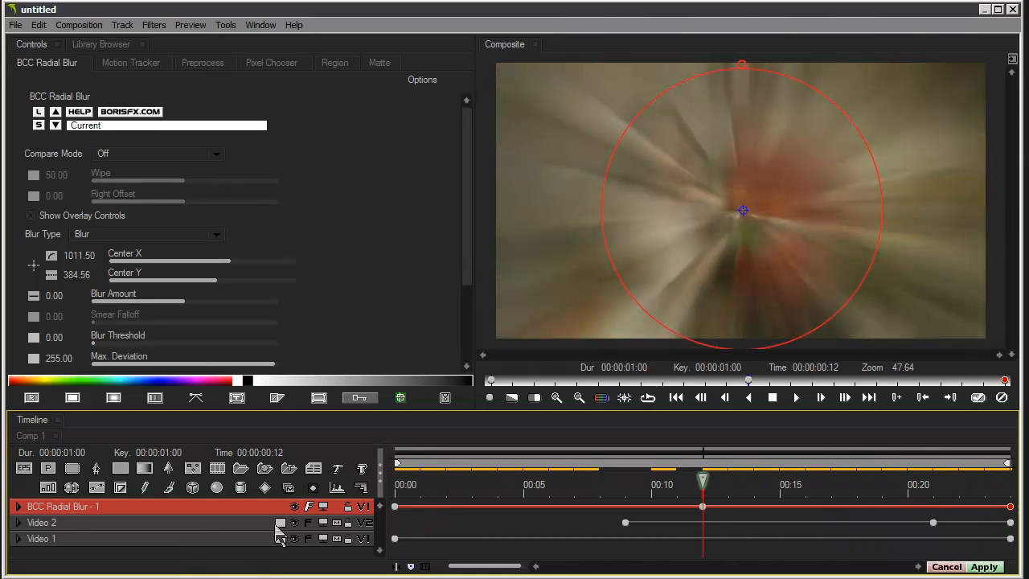
- Hide the BCC Radial Blur track, select Video 2 and scrub through its dissolve over Video 1
left_click(294, 507)
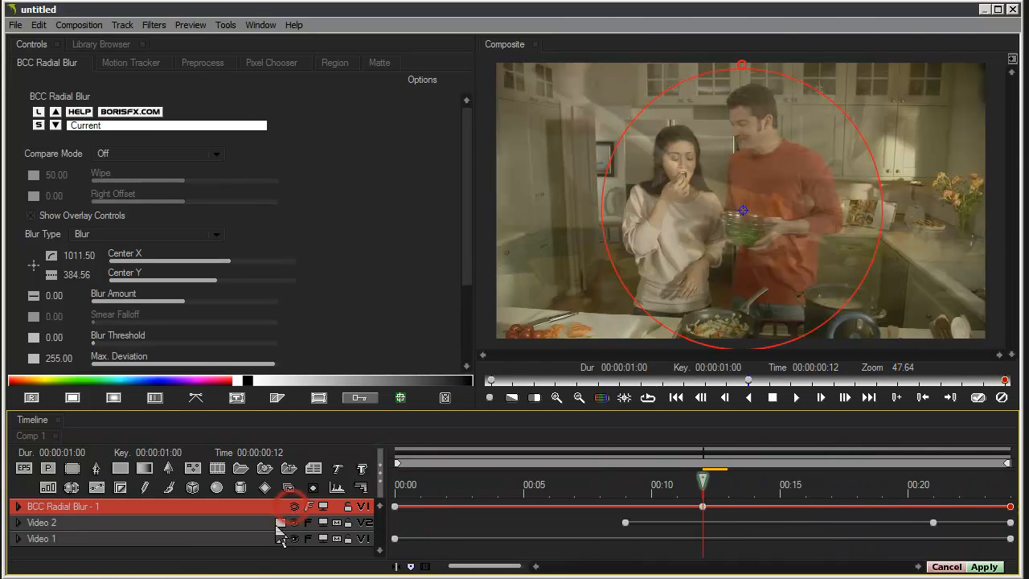
left_click(199, 523)
left_click_drag(448, 470, 759, 482)
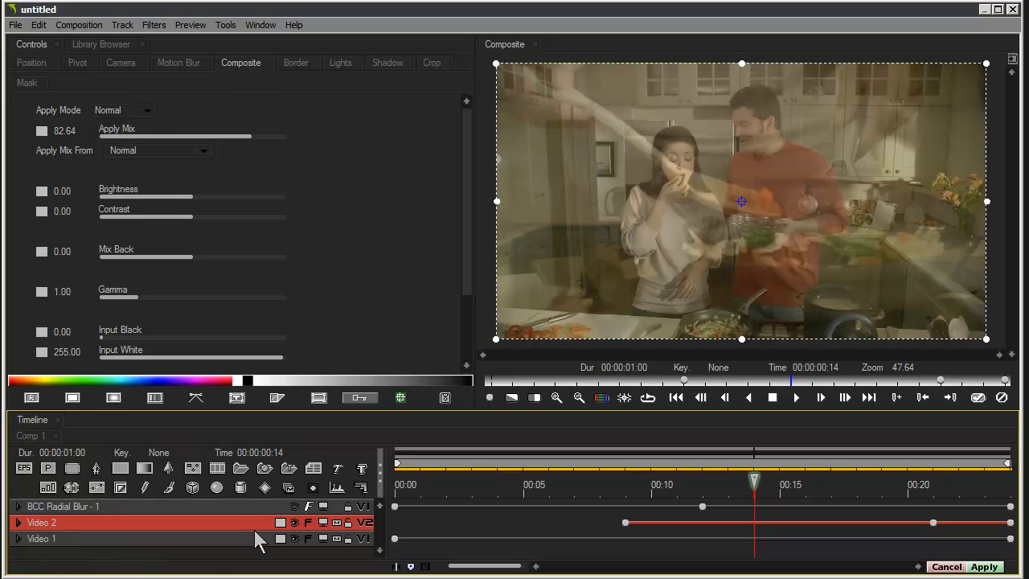
- Try the Screen apply mode on Video 2 and scrub through the blurred transition
left_click(132, 111)
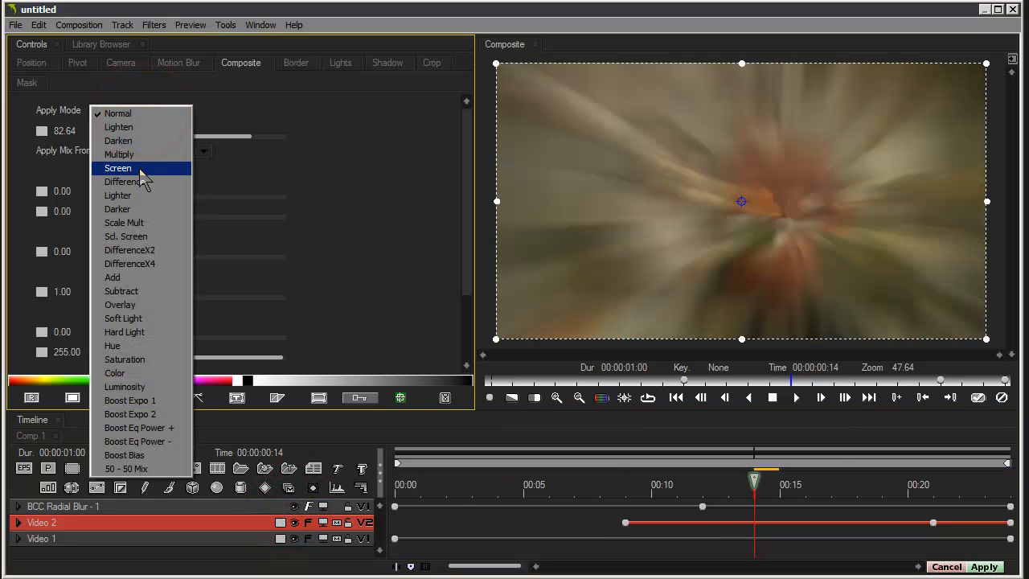
left_click(140, 169)
mouse_move(734, 488)
left_mouse_down()
mouse_move(453, 500)
mouse_move(734, 497)
left_mouse_up()
left_click_drag(875, 503, 798, 500)
- Set Video 2's apply mode to Add and apply the edited effect to the transition in Media Composer
left_click(119, 124)
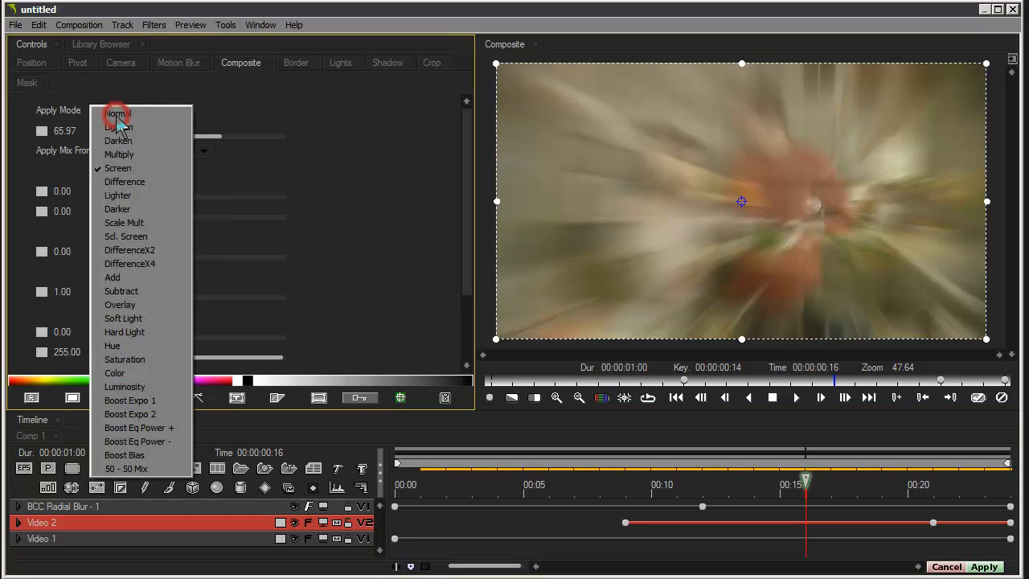
left_click(120, 273)
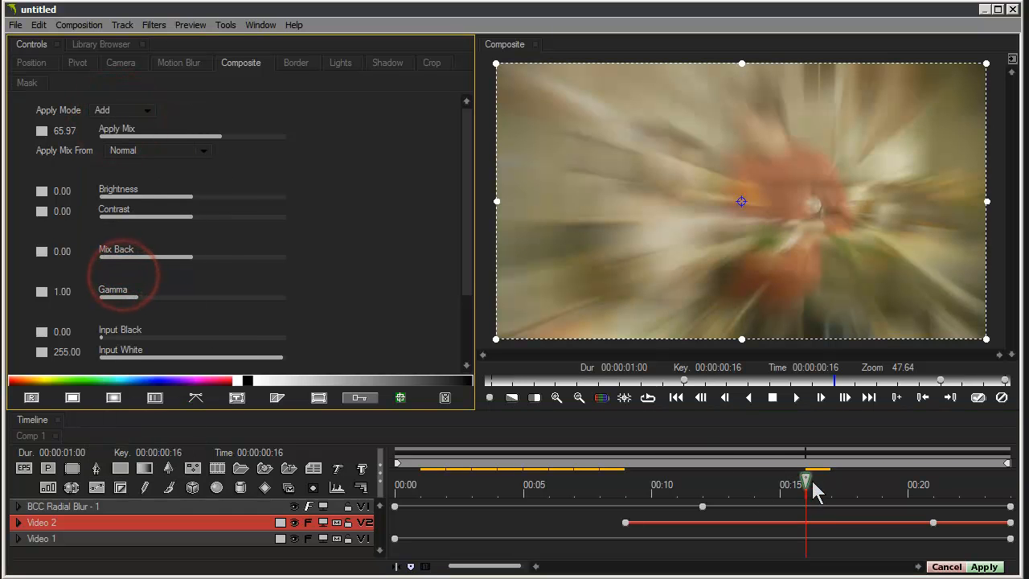
left_click_drag(809, 478, 729, 499)
left_click(258, 508)
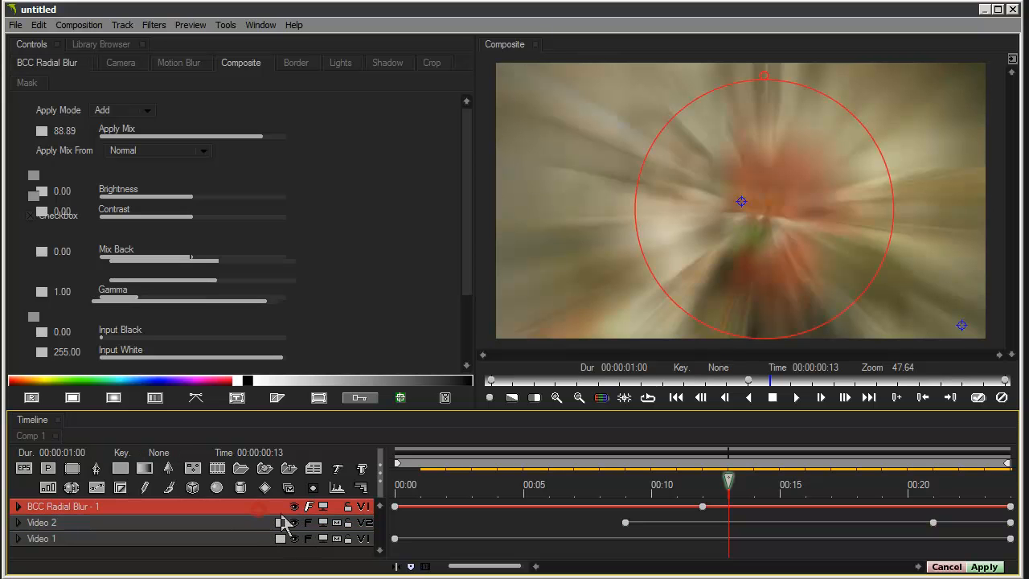
left_click(985, 567)
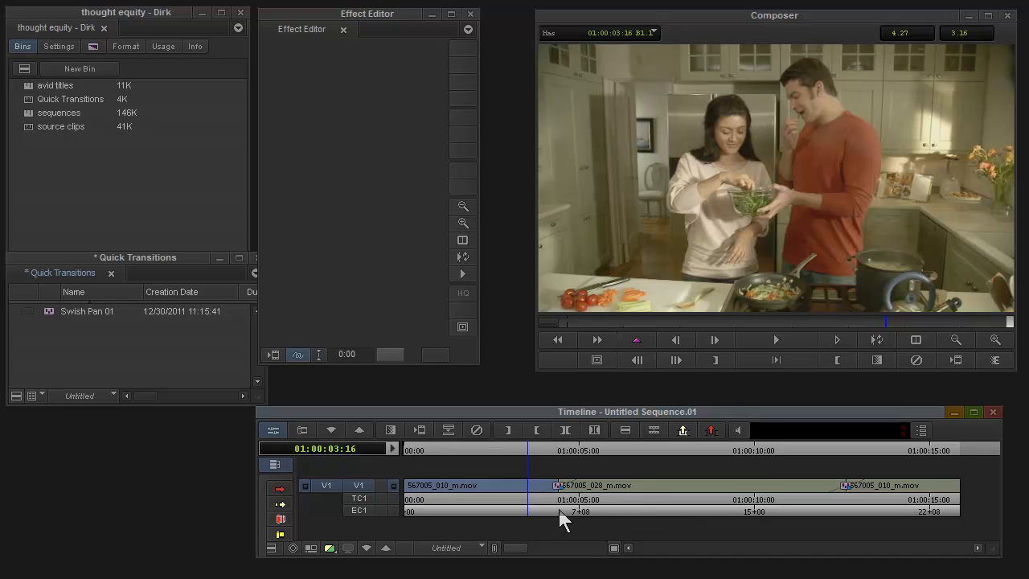
- Save the first cut's Avid FX transition as an effect template in the Quick Transitions bin, named Cross Zoom Add
left_click(558, 487)
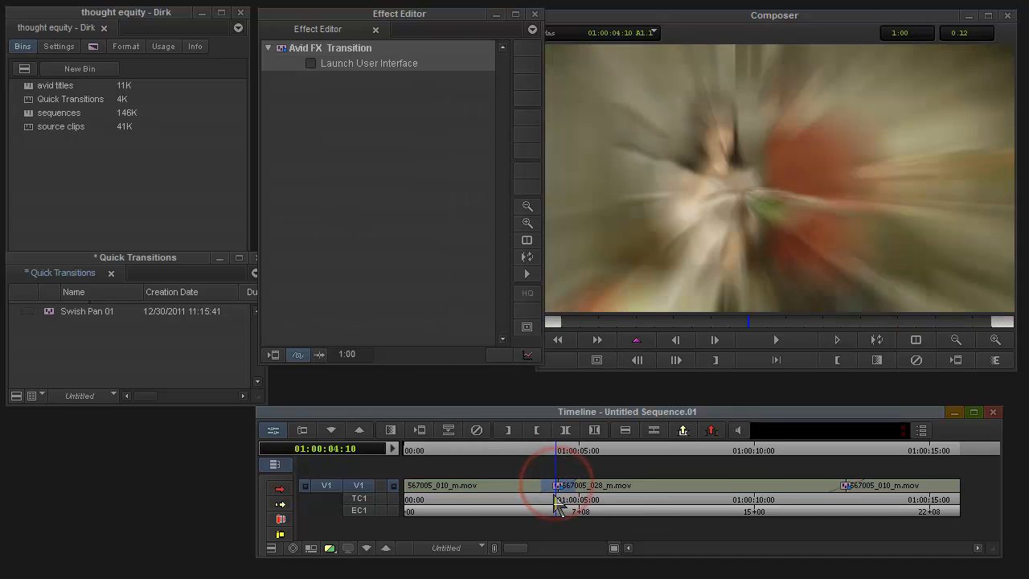
left_click_drag(283, 54, 115, 357)
left_click(97, 312)
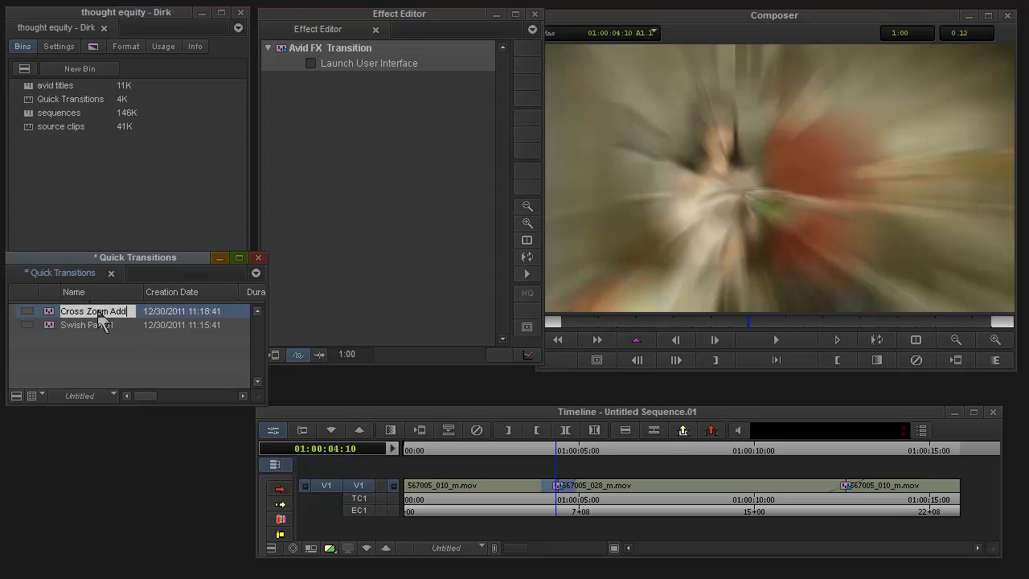
left_click(109, 348)
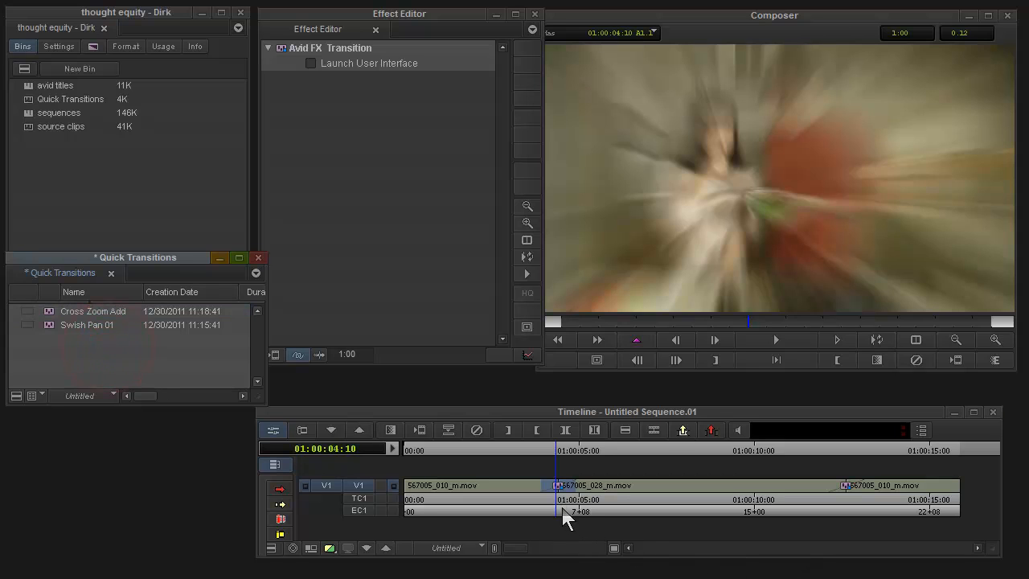
- Replace the transition on the last cut with the Cross Zoom Add quick transition and scrub through the transitions on both cuts
left_click_drag(561, 510, 847, 513)
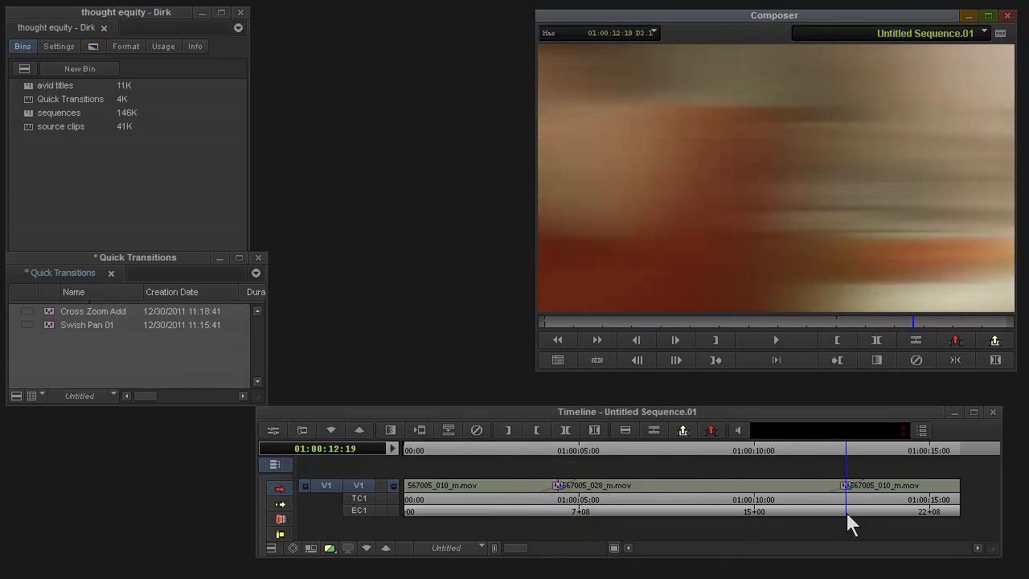
left_click(390, 430)
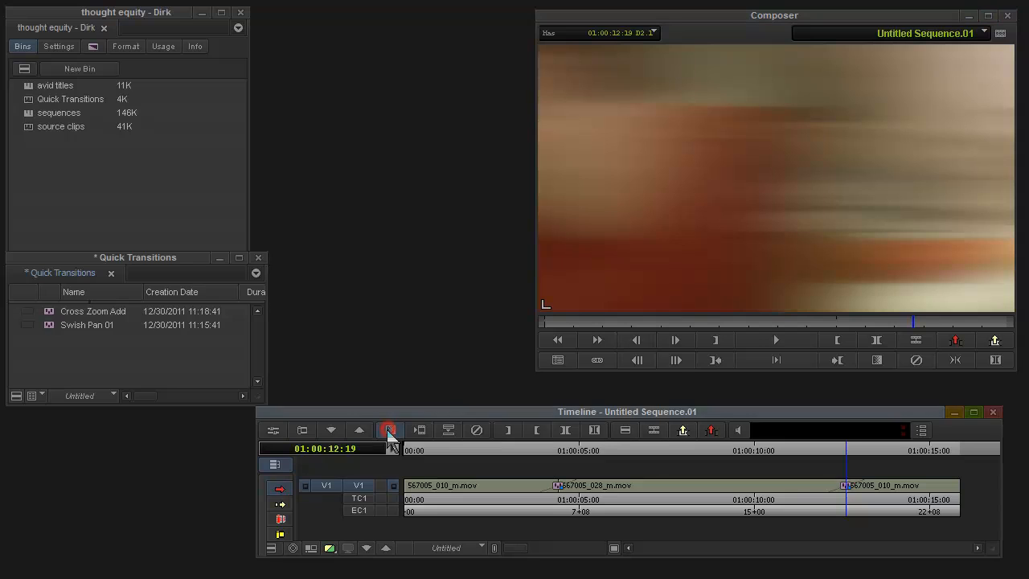
left_click(292, 263)
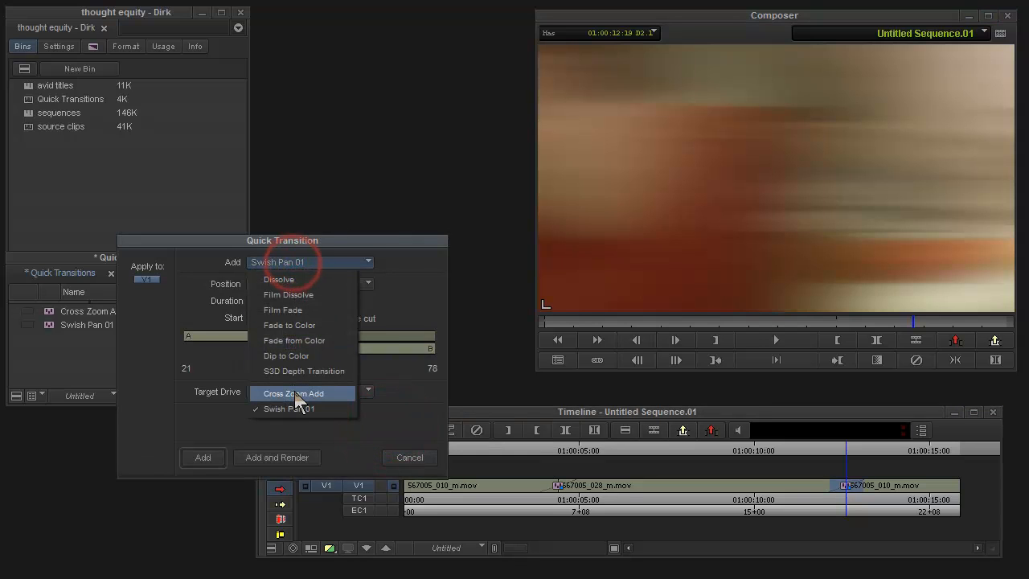
left_click(294, 393)
left_click(201, 457)
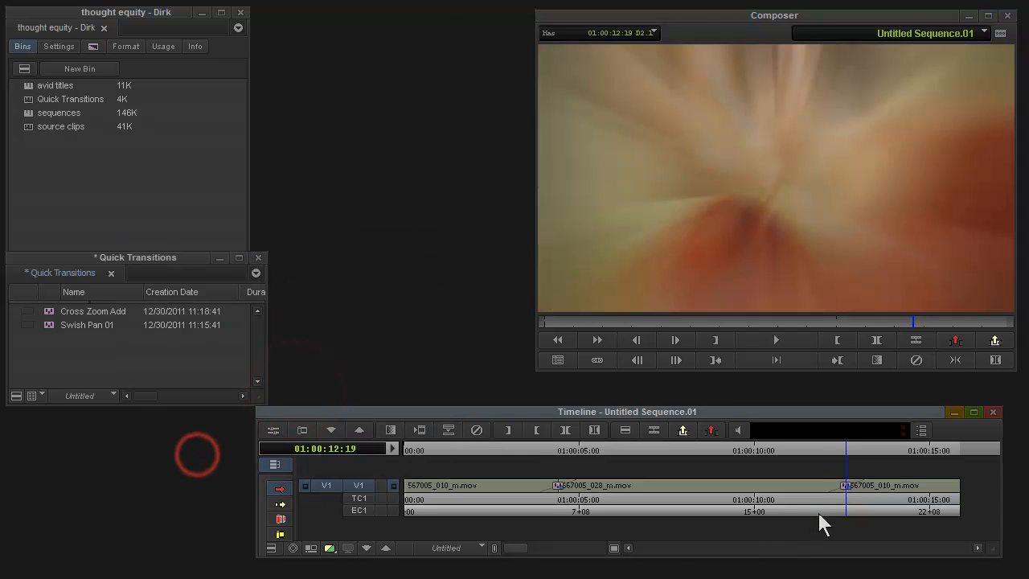
mouse_move(823, 511)
left_mouse_down()
mouse_move(868, 519)
mouse_move(831, 521)
left_mouse_up()
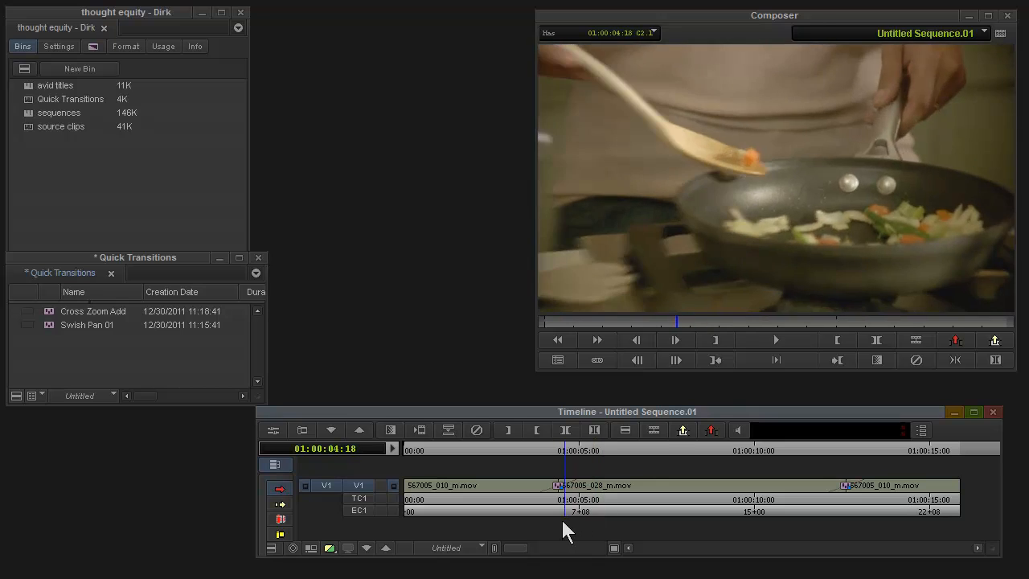
mouse_move(562, 521)
left_mouse_down()
mouse_move(537, 521)
mouse_move(568, 524)
mouse_move(549, 526)
mouse_move(560, 526)
left_mouse_up()
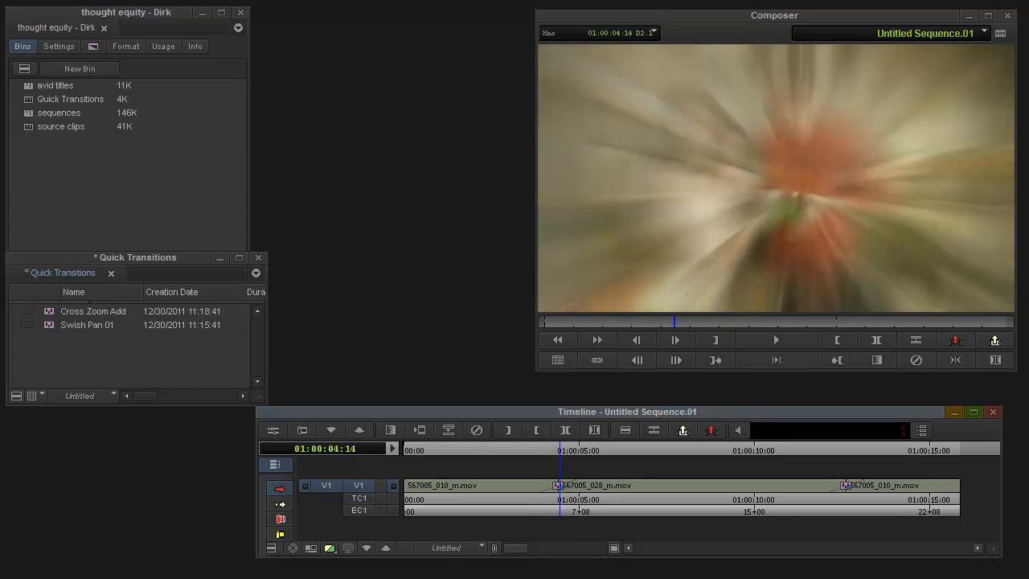